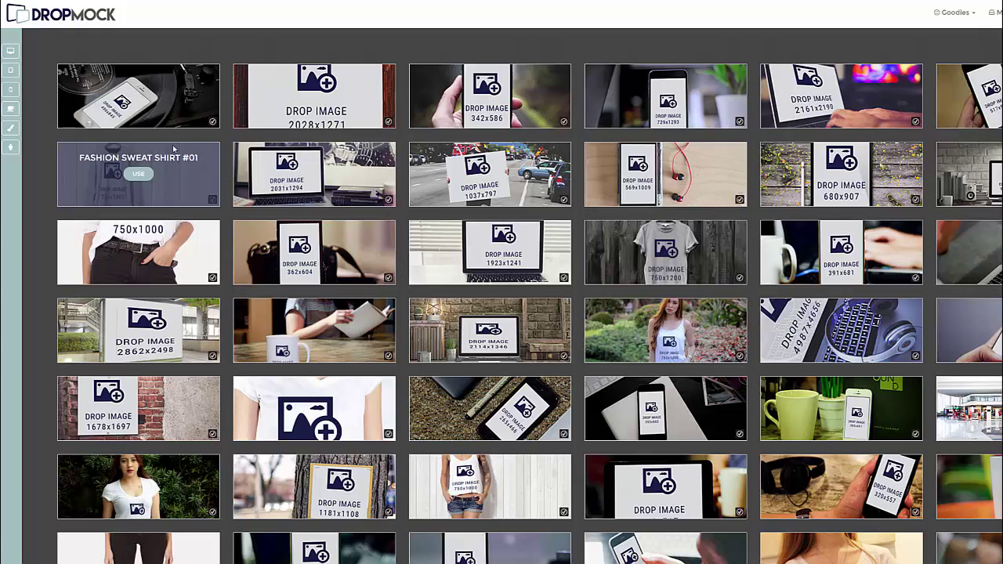
Filter the mockup gallery to desktops and laptops, then to tablets.
mouse_move(129, 116)
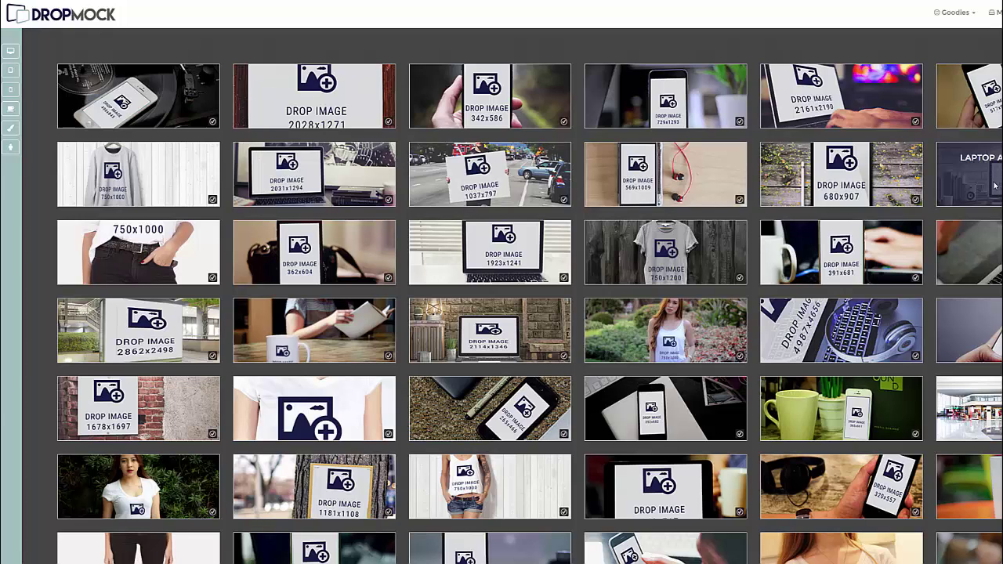
mouse_move(89, 109)
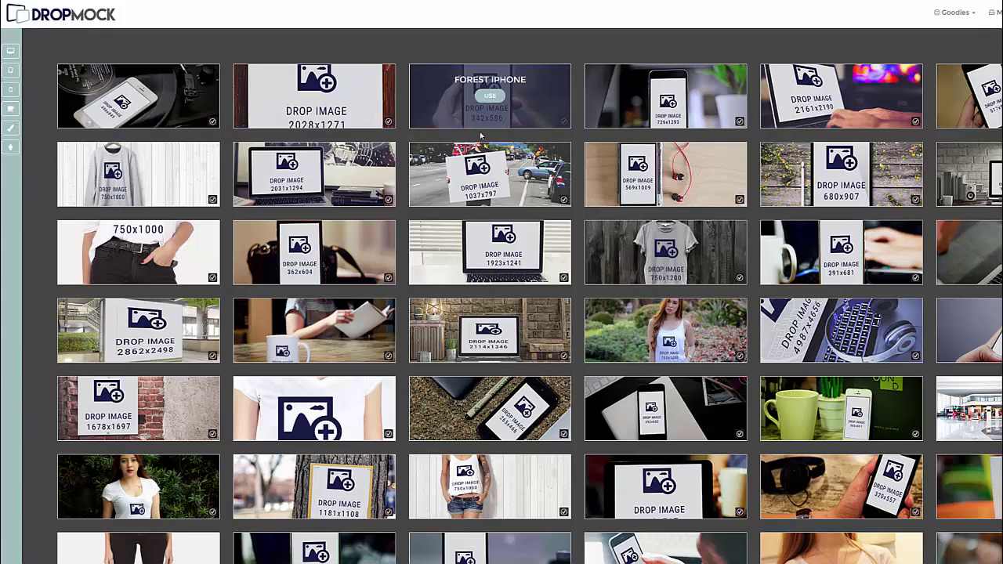
click(10, 52)
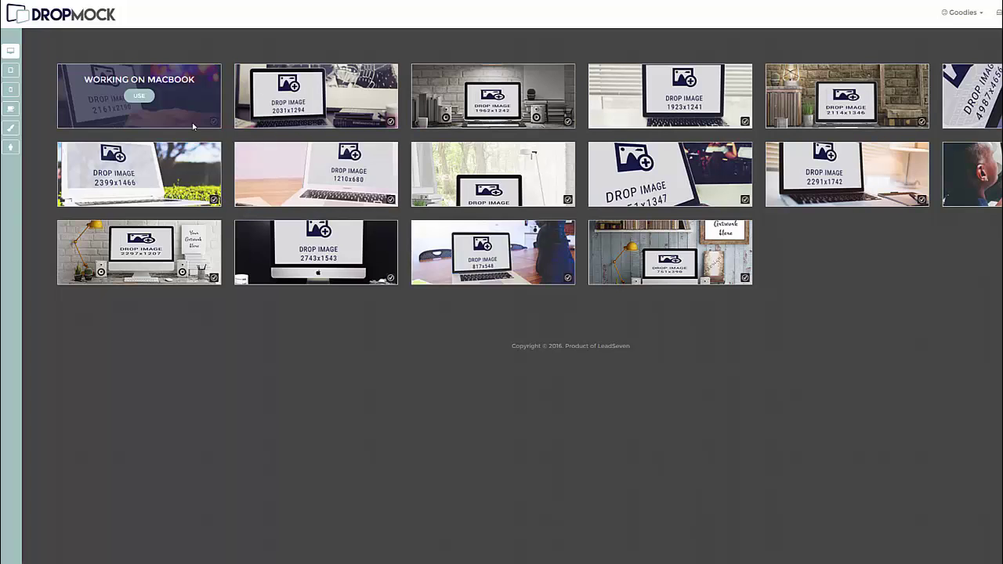
click(12, 73)
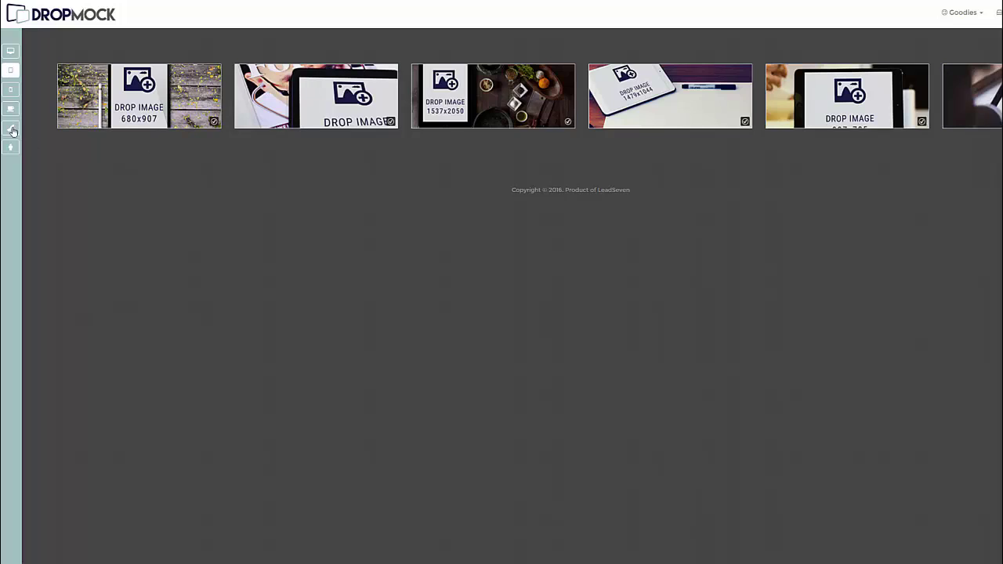
Show only the phone mockups and scroll through them.
click(11, 93)
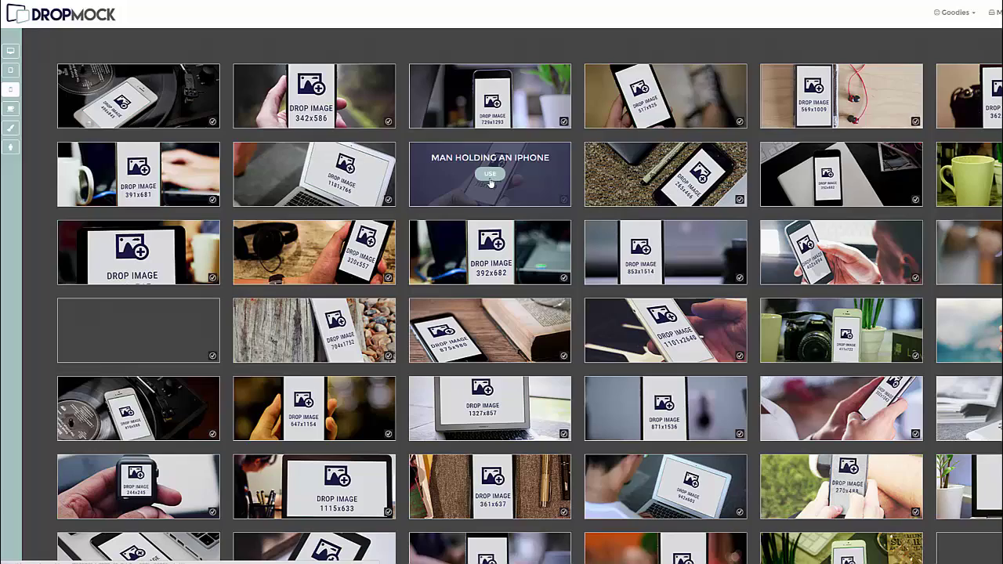
scroll(490, 182, down, 2)
scroll(490, 183, down, 5)
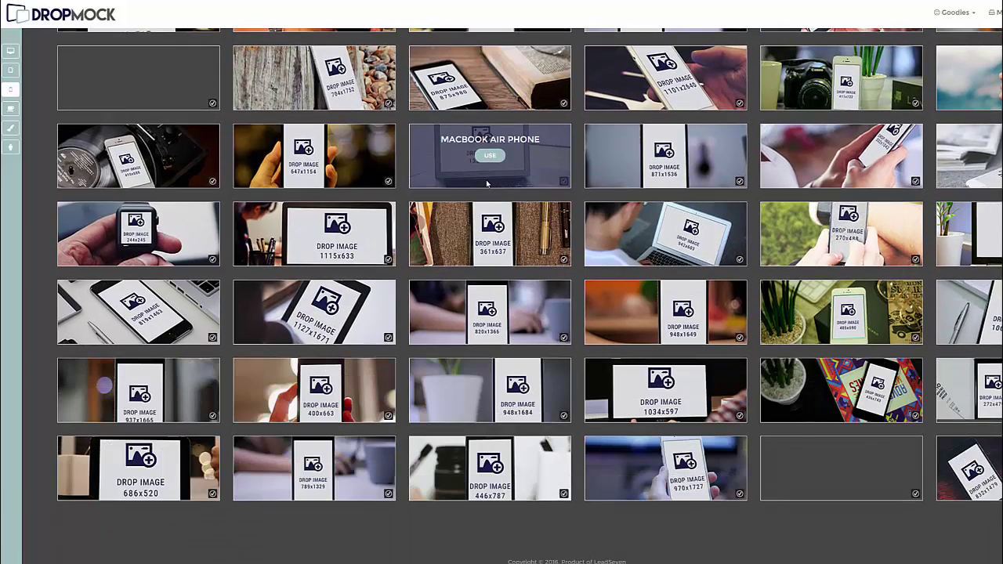
scroll(474, 183, up, 5)
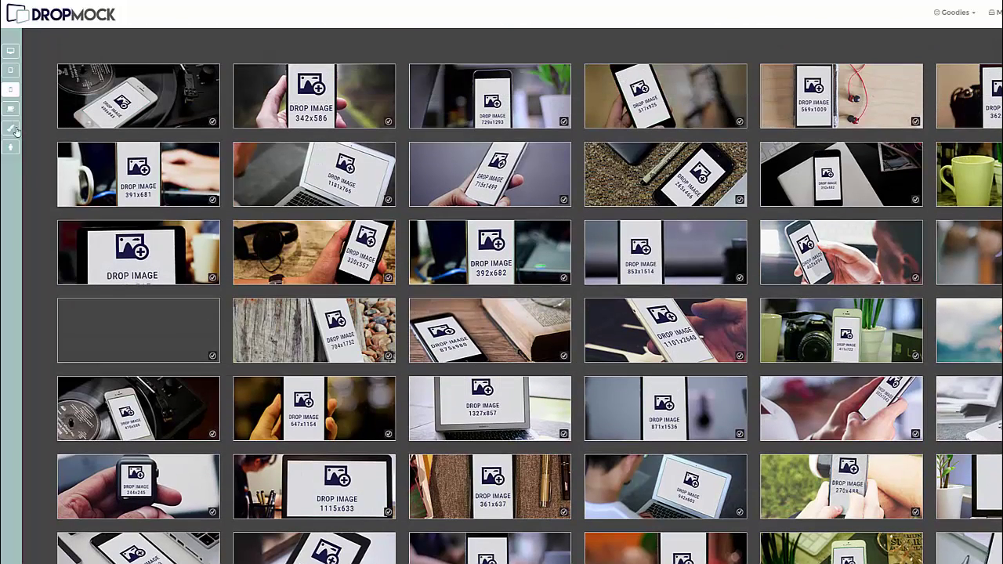
Browse the mug and sign mockups, then switch to the apparel mockups.
click(10, 108)
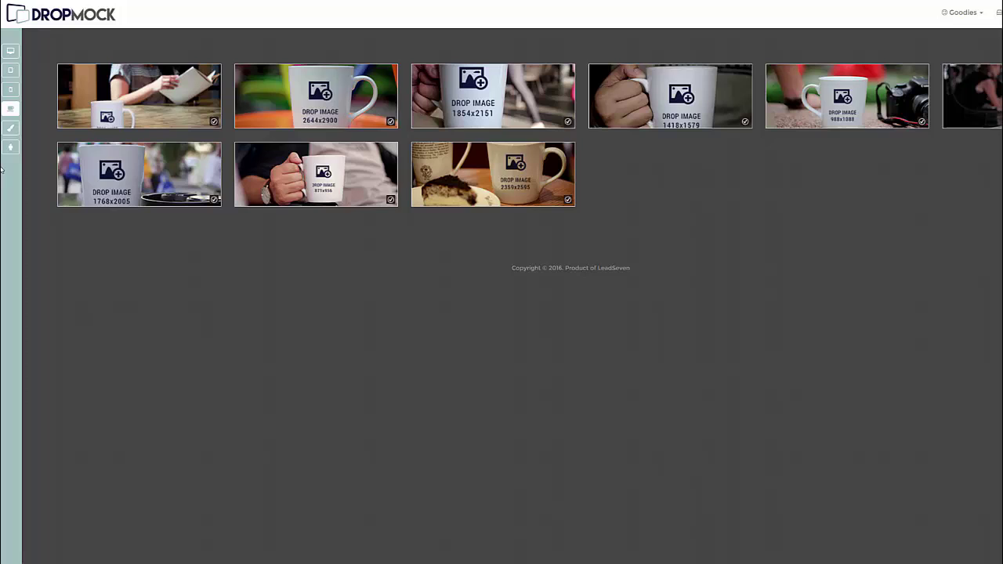
click(10, 130)
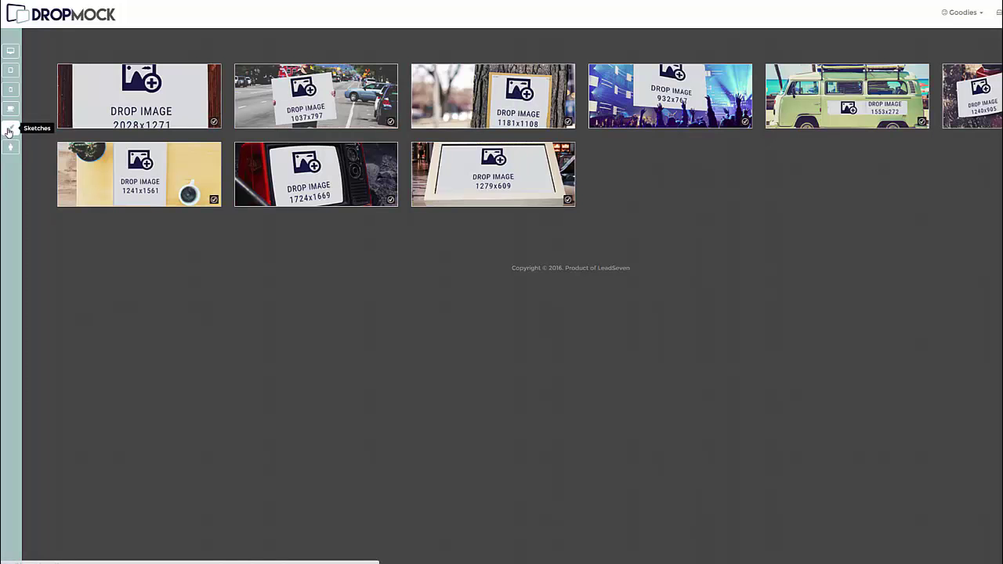
mouse_move(297, 102)
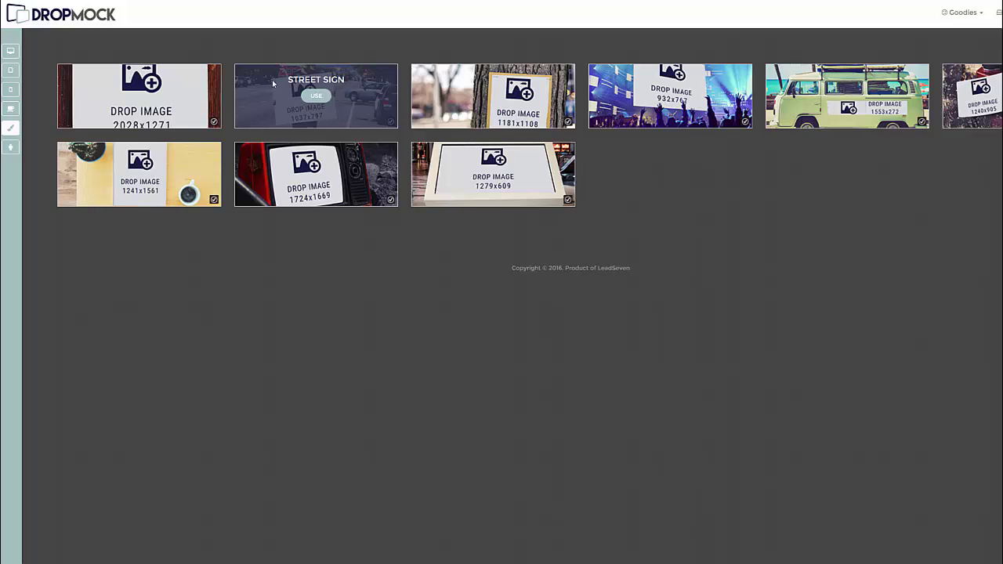
mouse_move(678, 94)
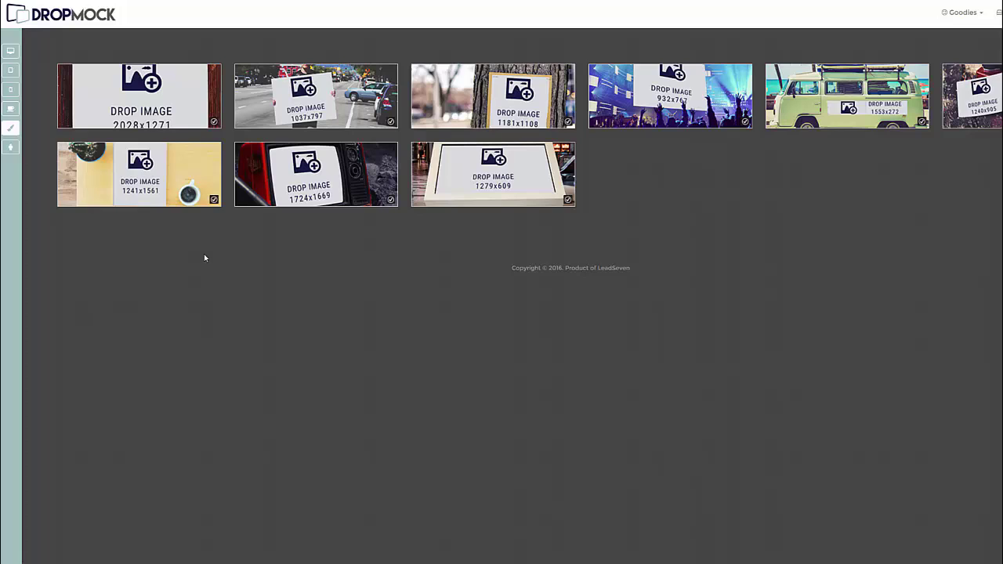
click(10, 147)
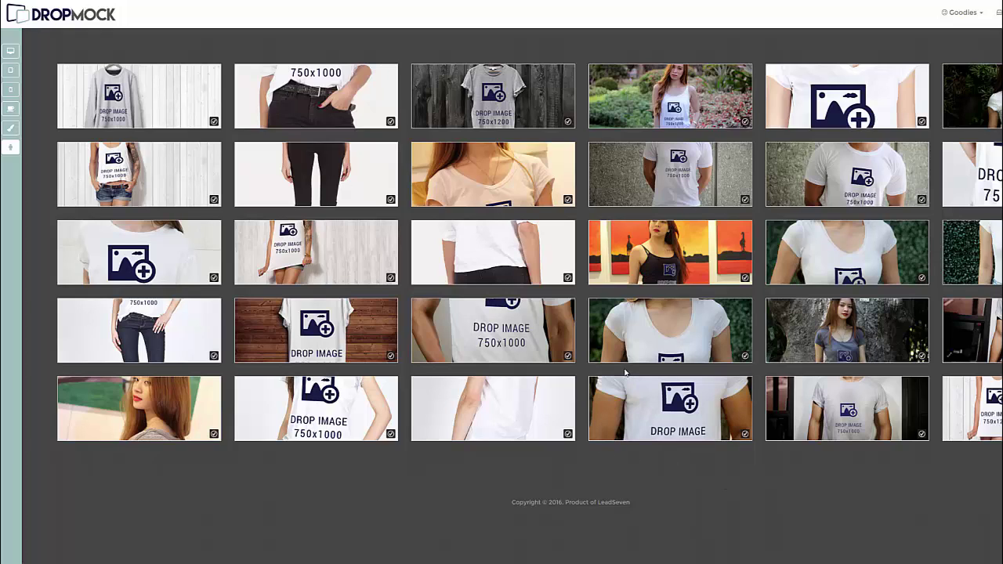
Open the Female T-shirt White Garden Front mockup in the editor.
mouse_move(669, 109)
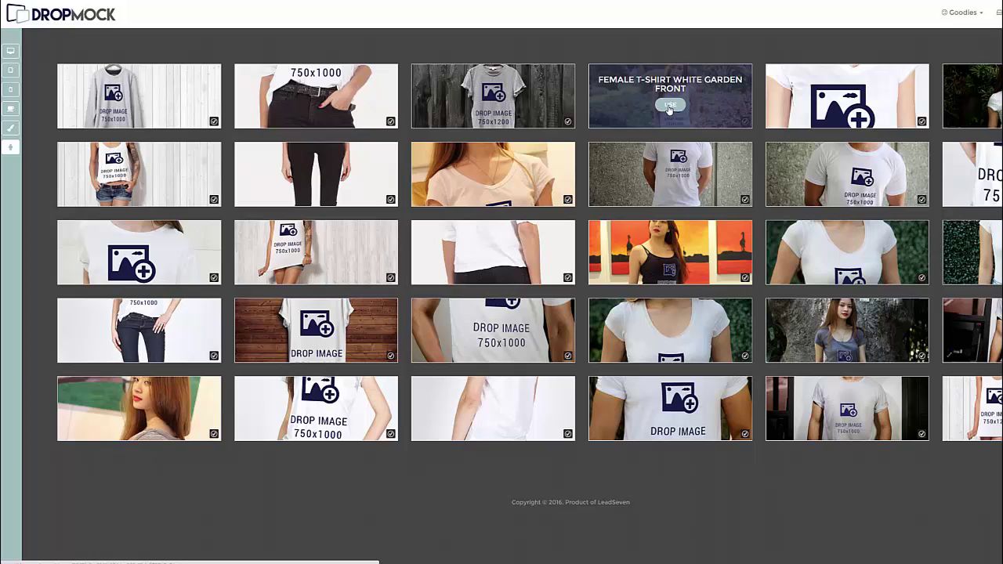
click(670, 109)
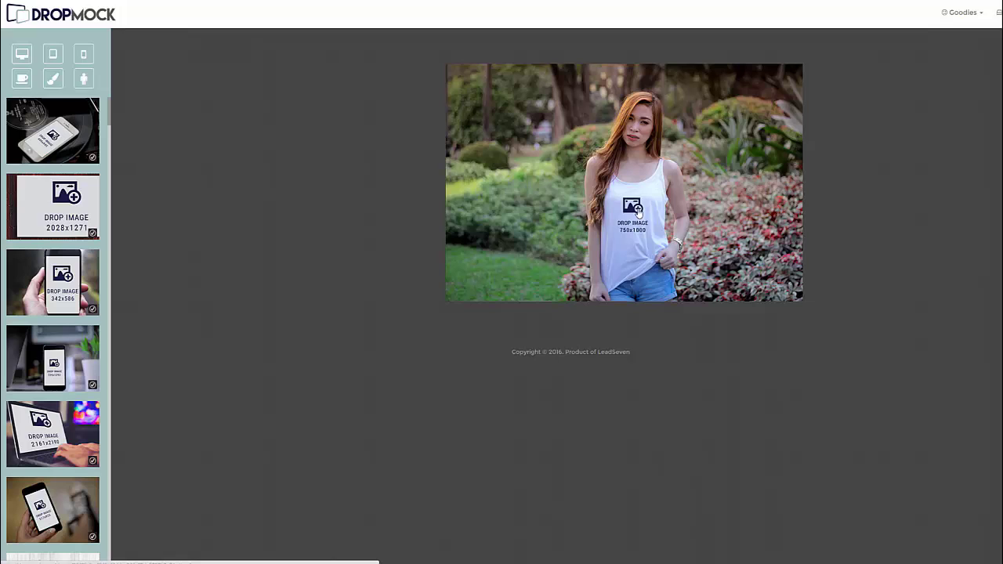
Upload the Tshirt-logo image for the shirt's print area into the crop window.
click(636, 212)
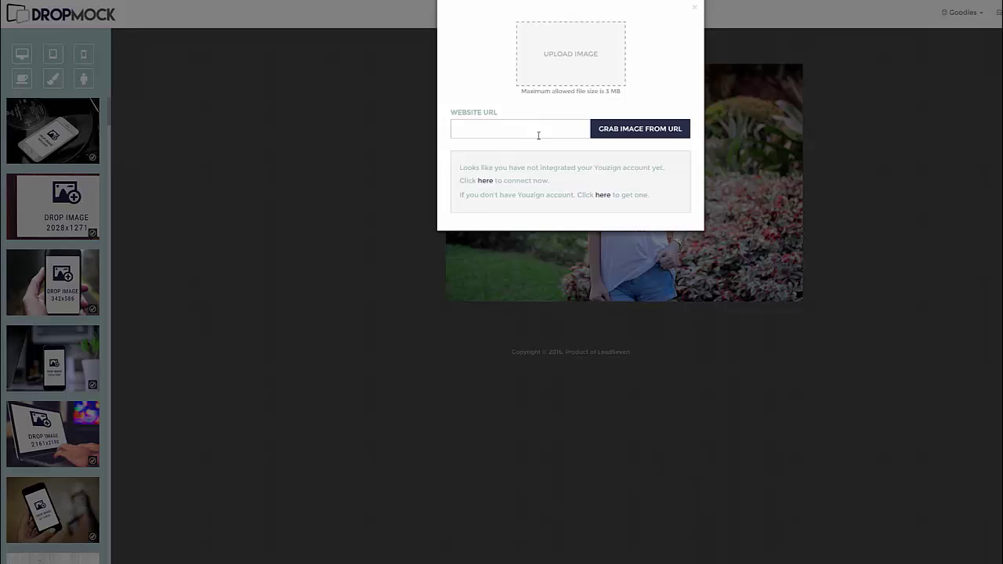
click(561, 58)
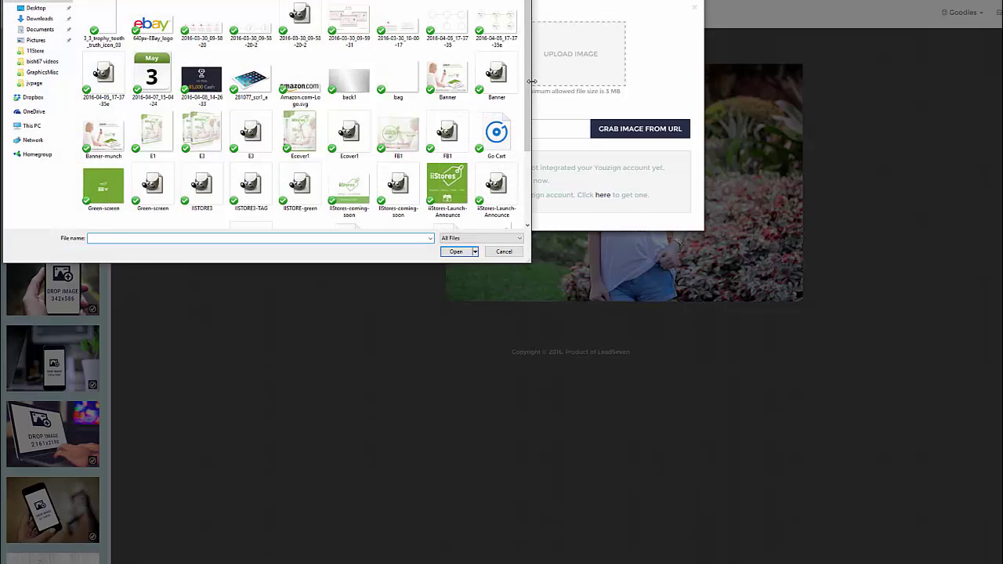
scroll(525, 86, down, 2)
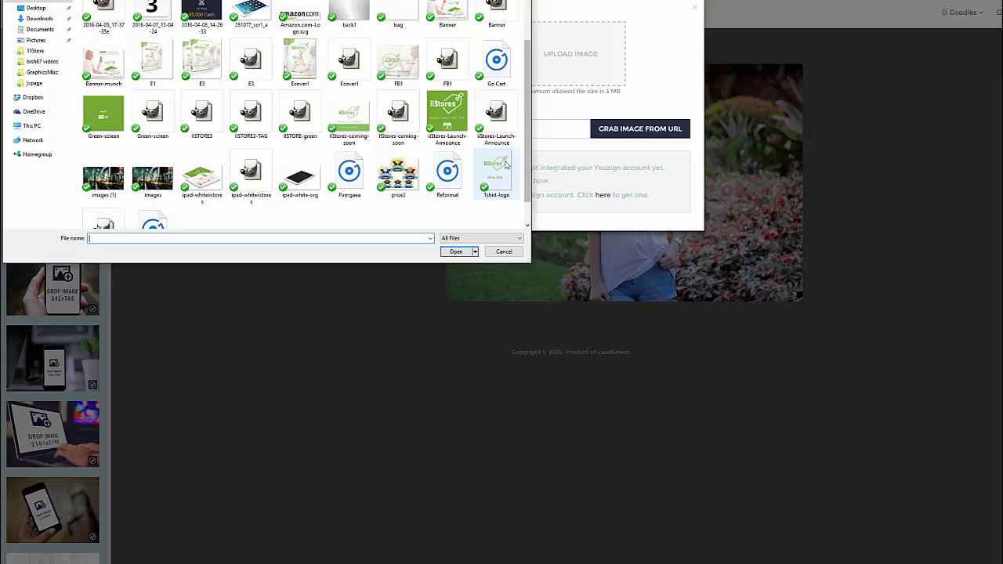
click(501, 168)
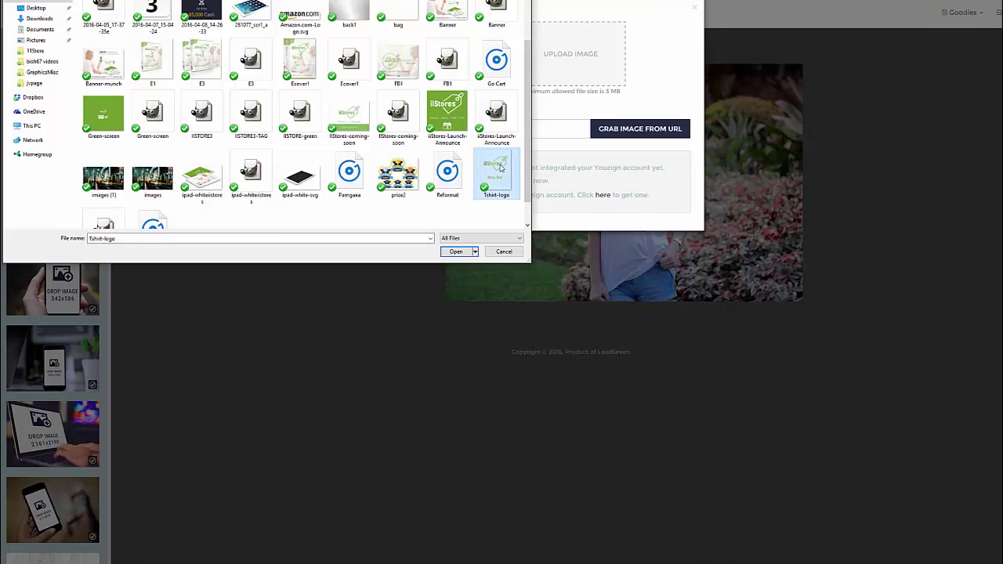
double_click(501, 168)
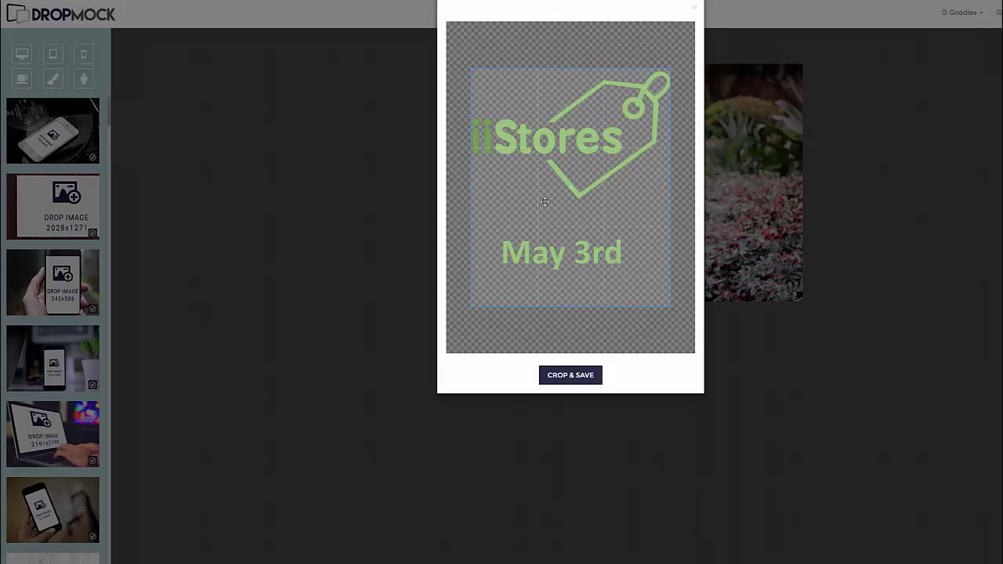
Fit the crop box over the iiStores May 3rd logo and apply it to the tank top.
drag(571, 189, 570, 185)
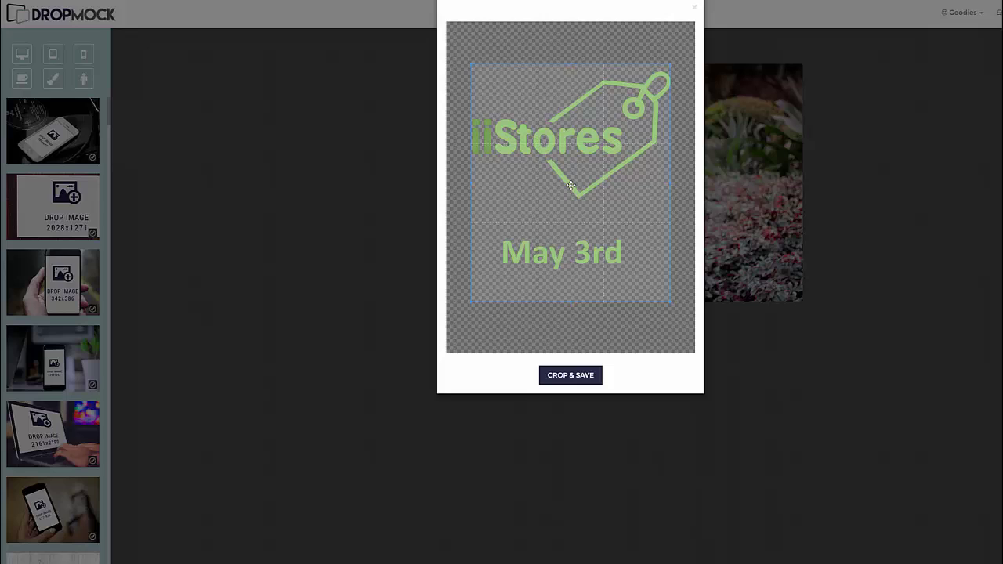
click(558, 376)
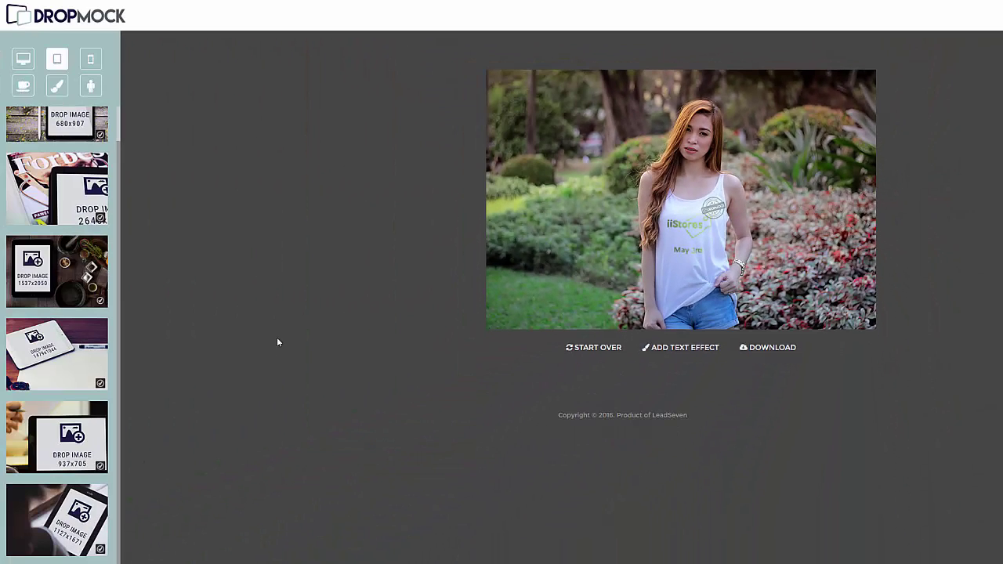
Load the hand-held phone mockup and crop the iiStores app image onto its screen.
click(90, 59)
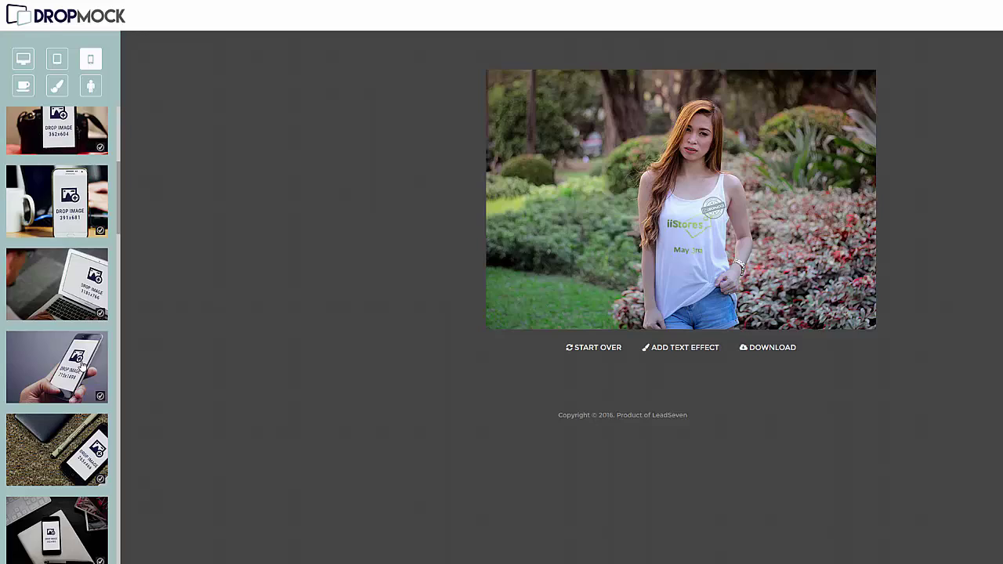
drag(79, 362, 628, 226)
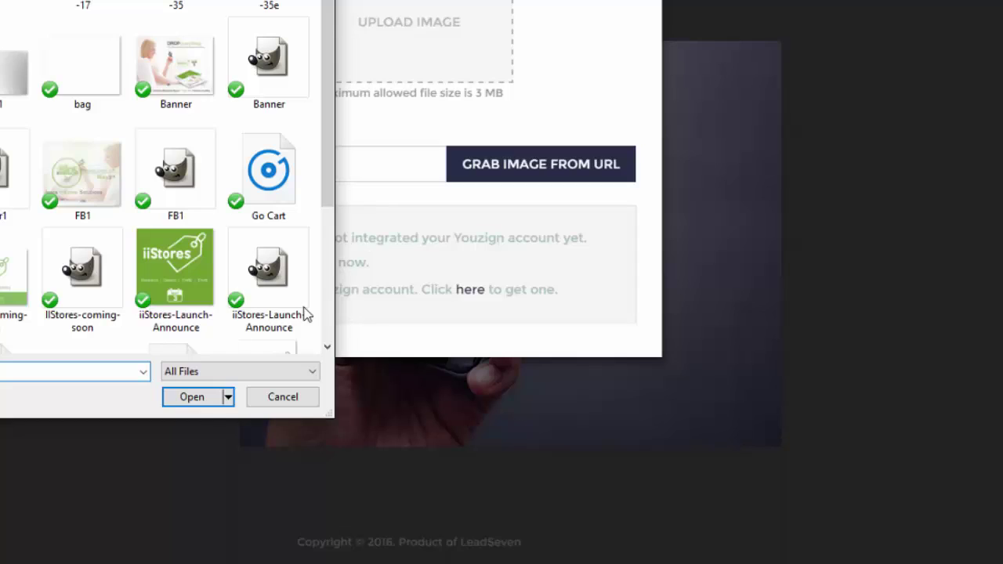
double_click(304, 313)
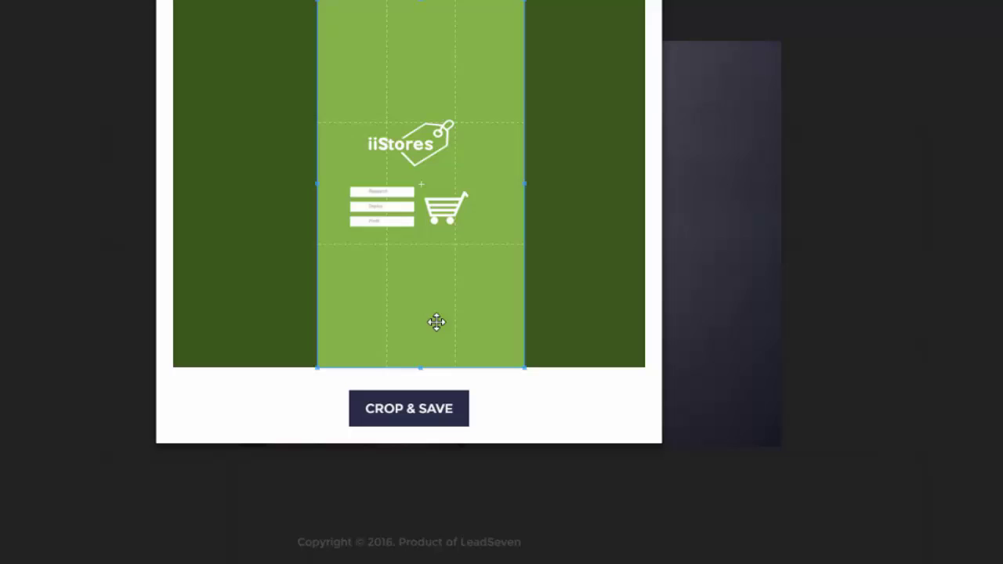
drag(437, 322, 427, 301)
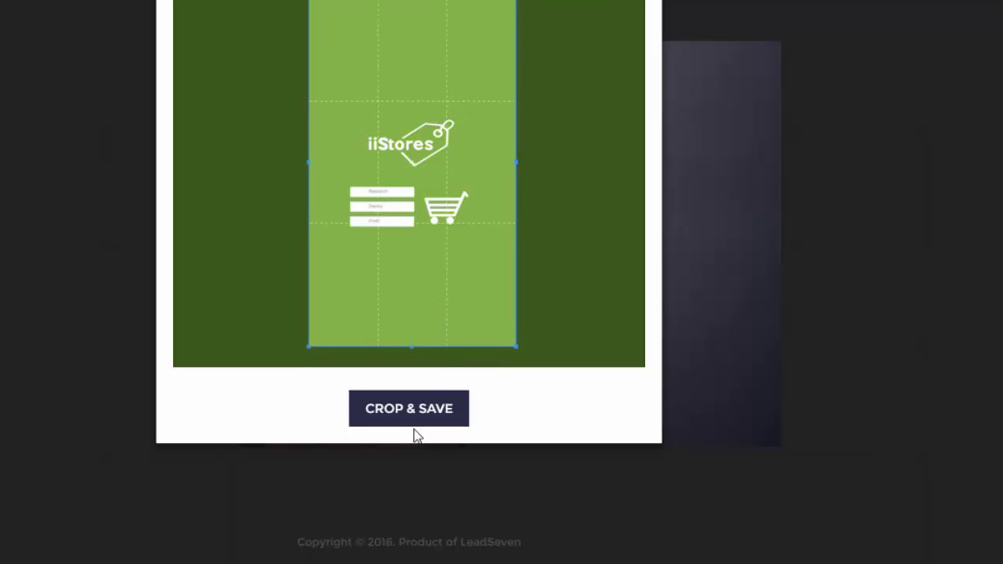
click(413, 426)
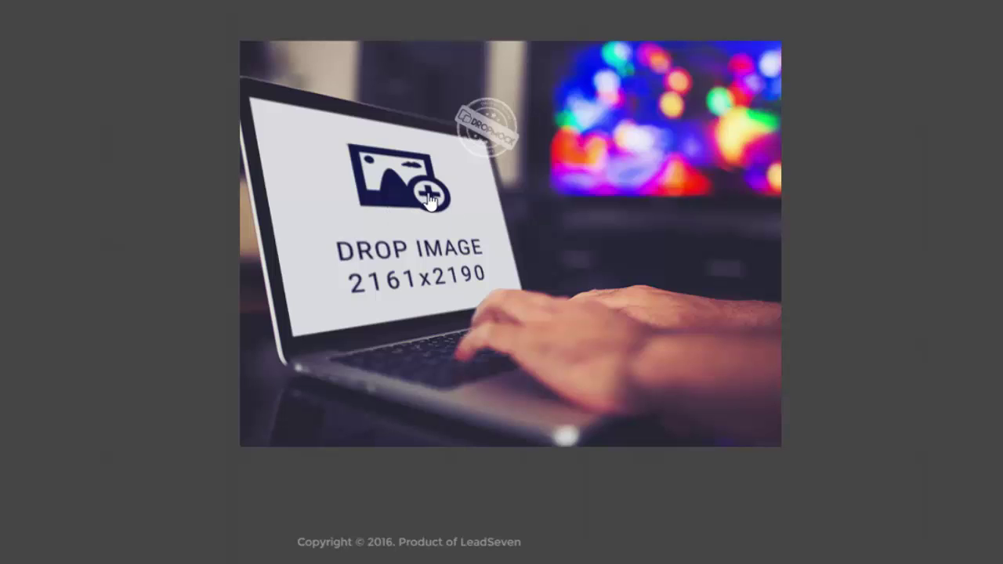
Upload the Banner image, crop to its top, and apply it to the laptop screen.
click(429, 200)
click(391, 26)
click(179, 70)
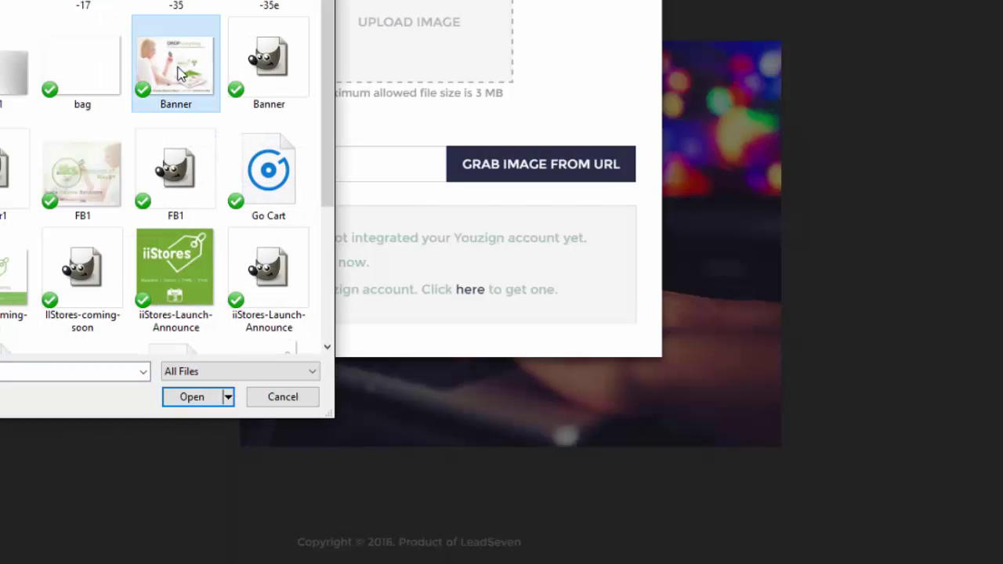
double_click(198, 73)
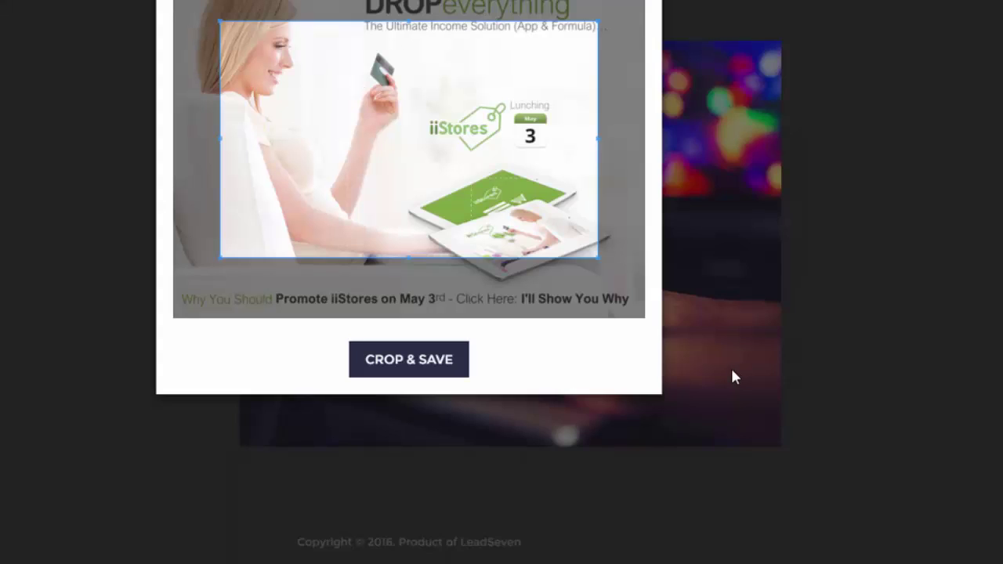
drag(387, 159, 398, 122)
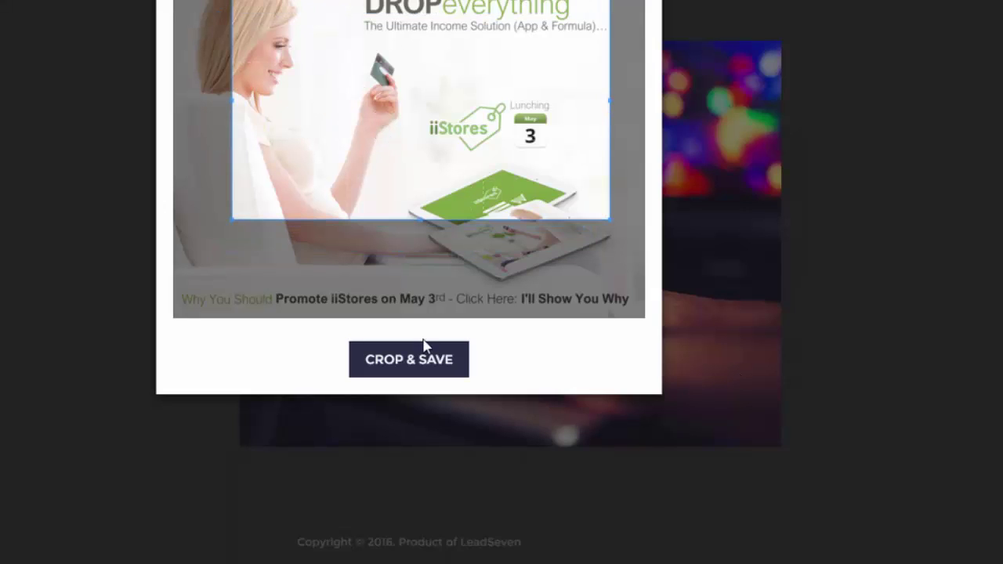
click(419, 354)
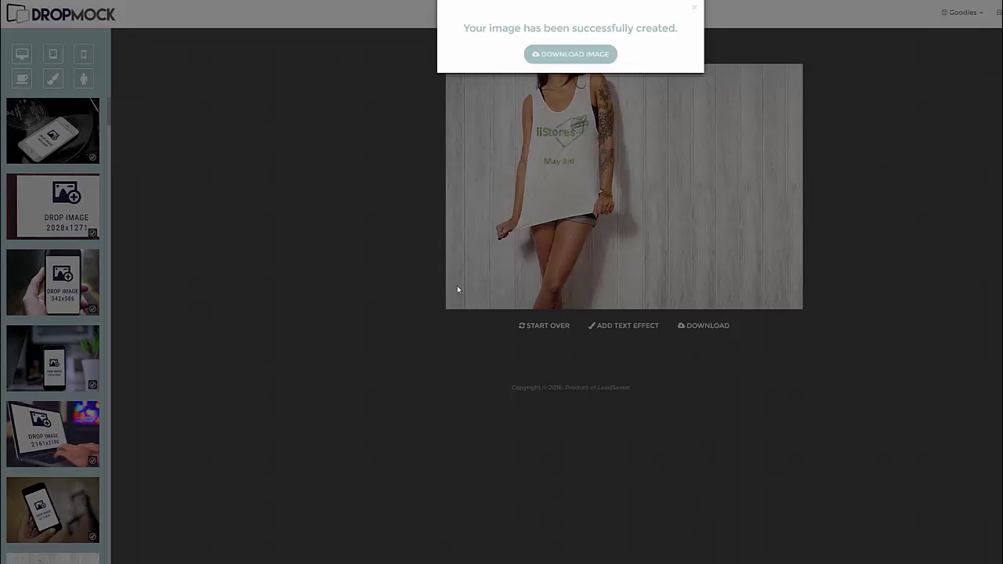
Download the finished tank-top mockup, then open the billboard mockup's download size choices.
click(552, 55)
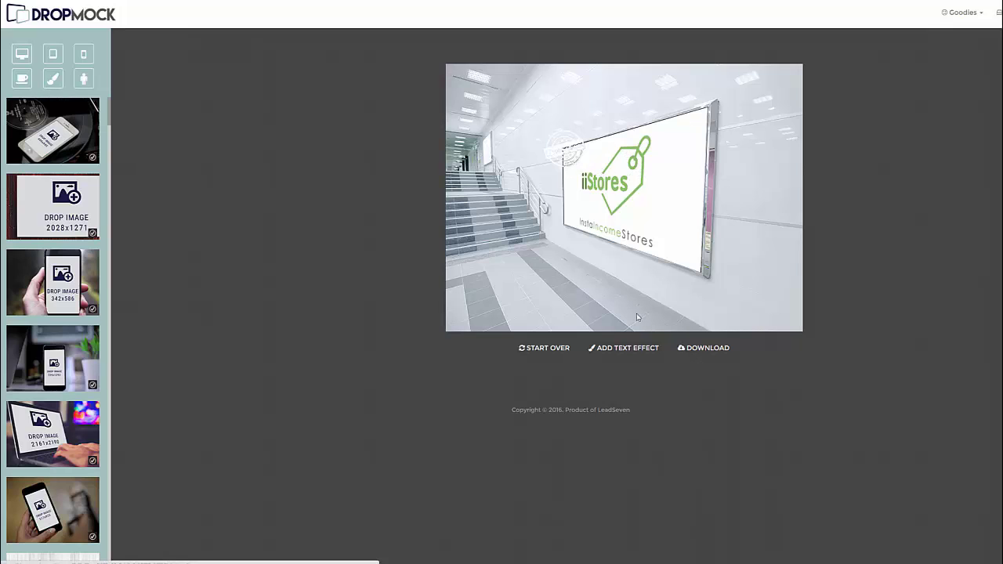
click(623, 349)
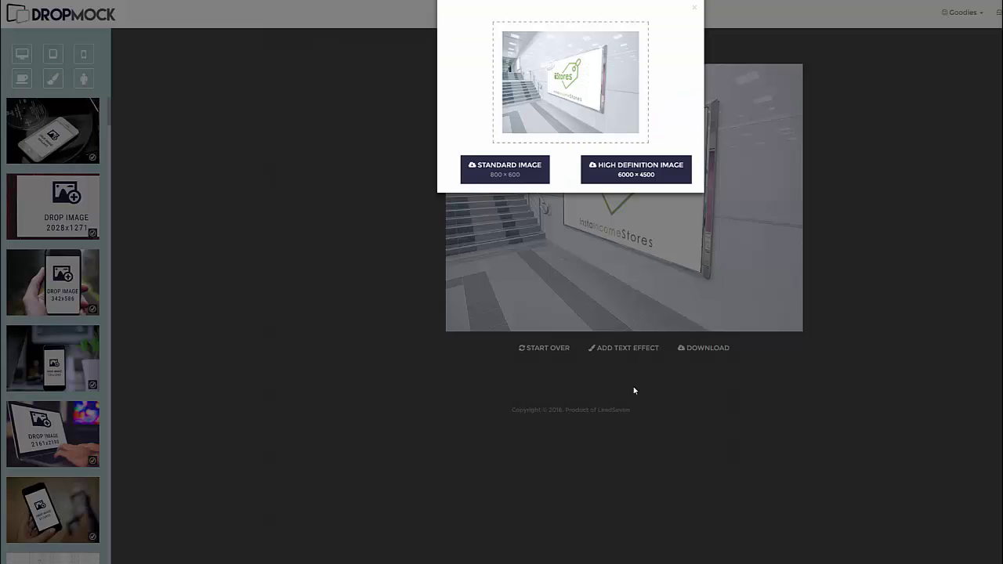
Choose the 800x600 standard image for the billboard mockup download.
click(493, 167)
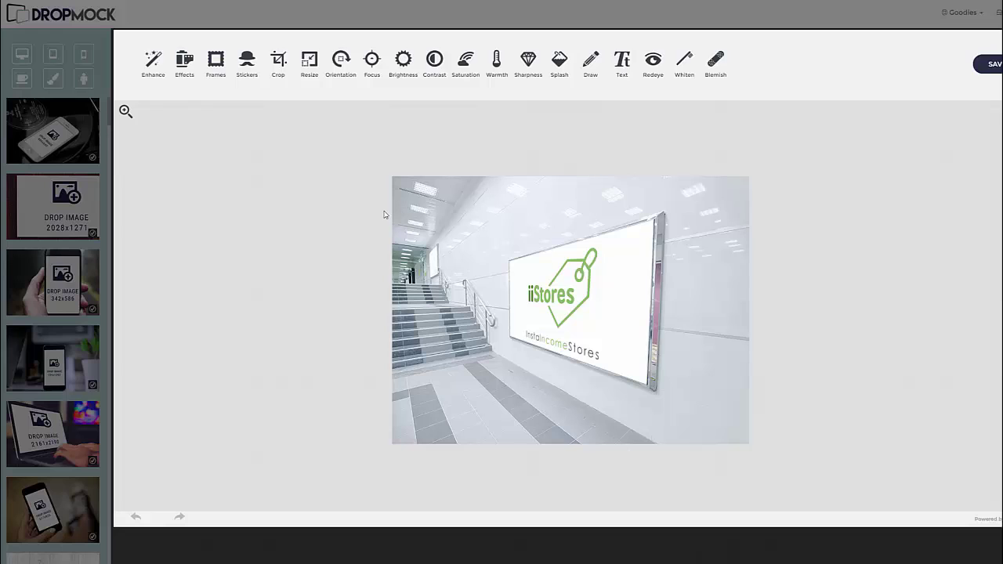
Preview the Original, Vivid and Arizona filters, then apply Soft Focus to the billboard.
click(182, 60)
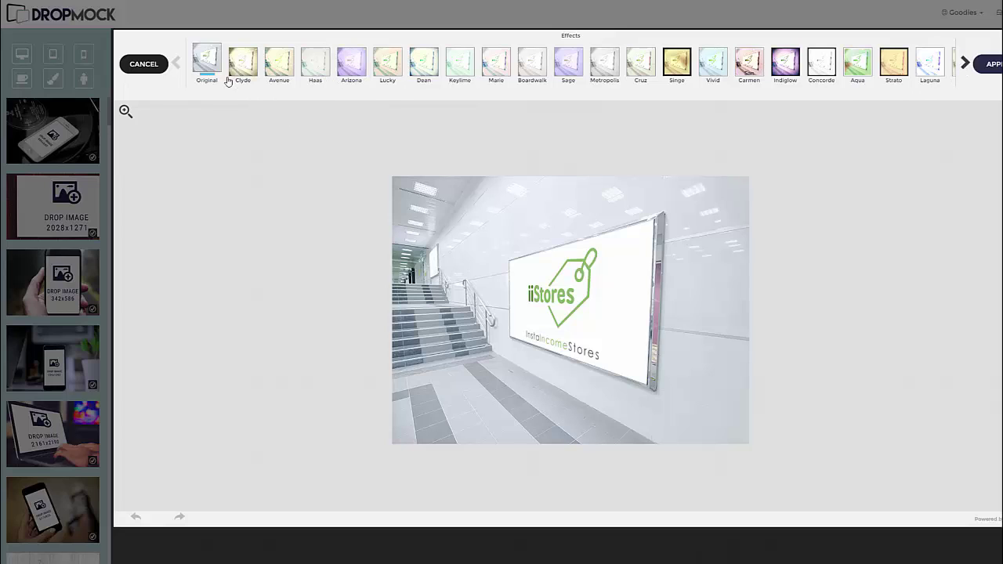
click(205, 57)
click(711, 67)
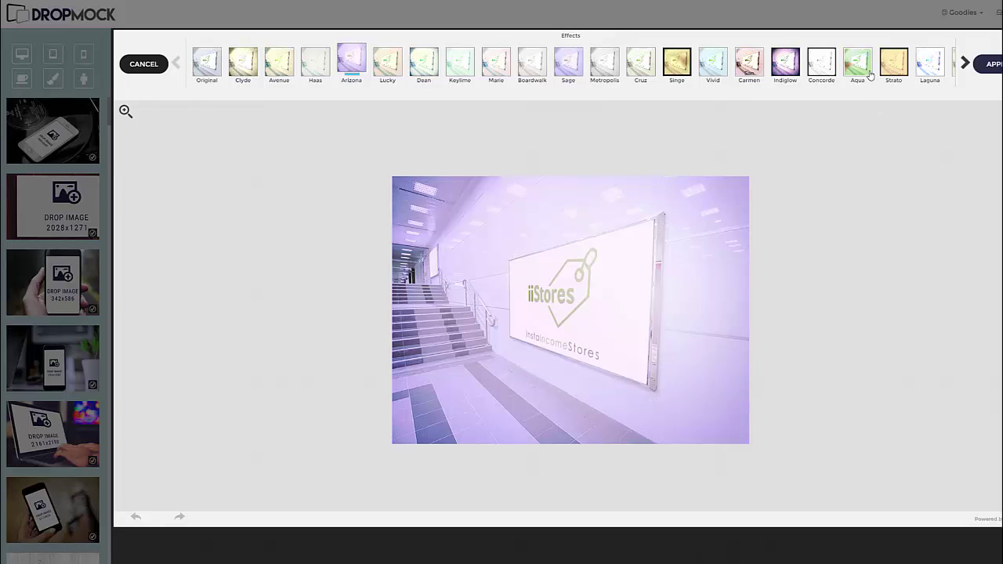
click(963, 64)
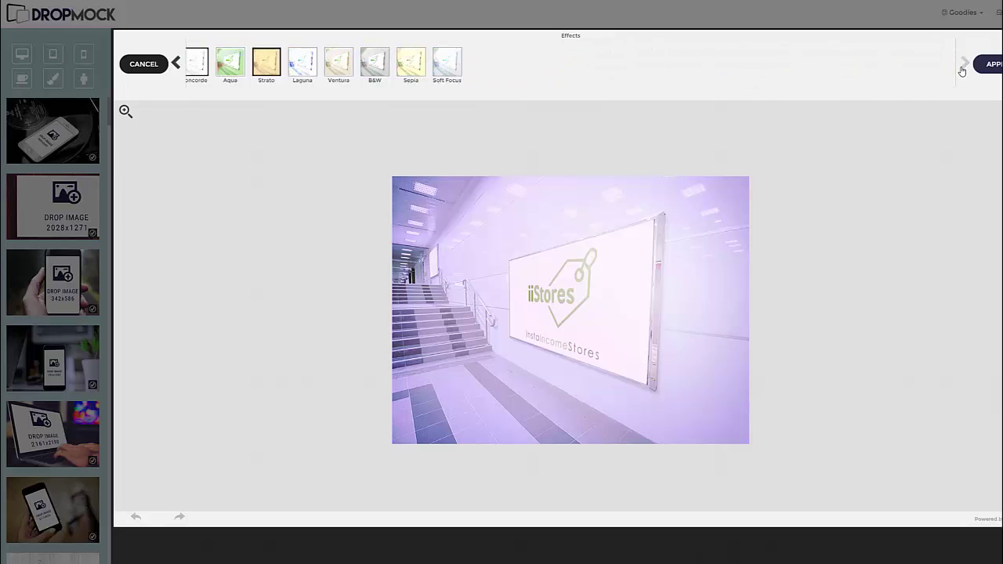
click(320, 68)
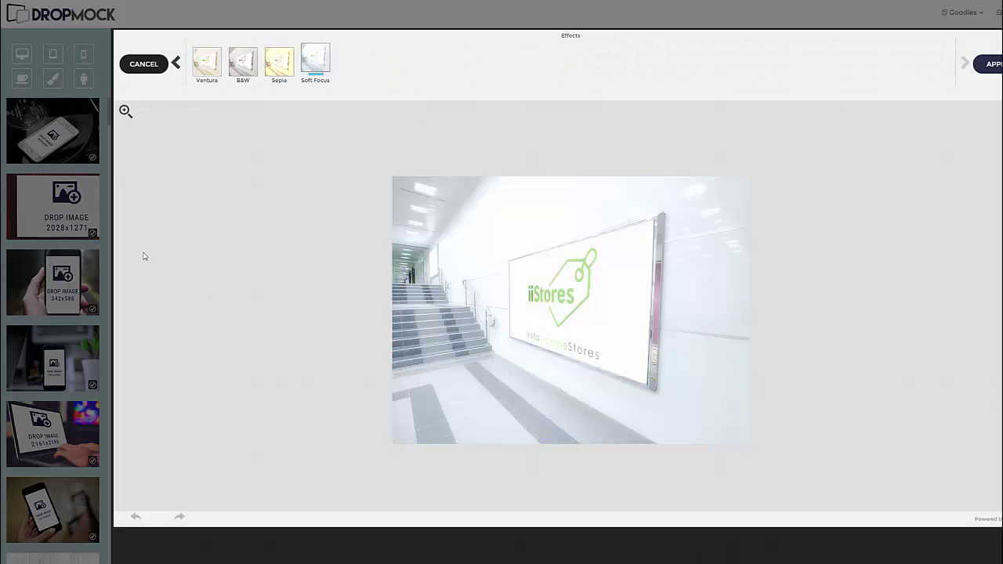
click(987, 71)
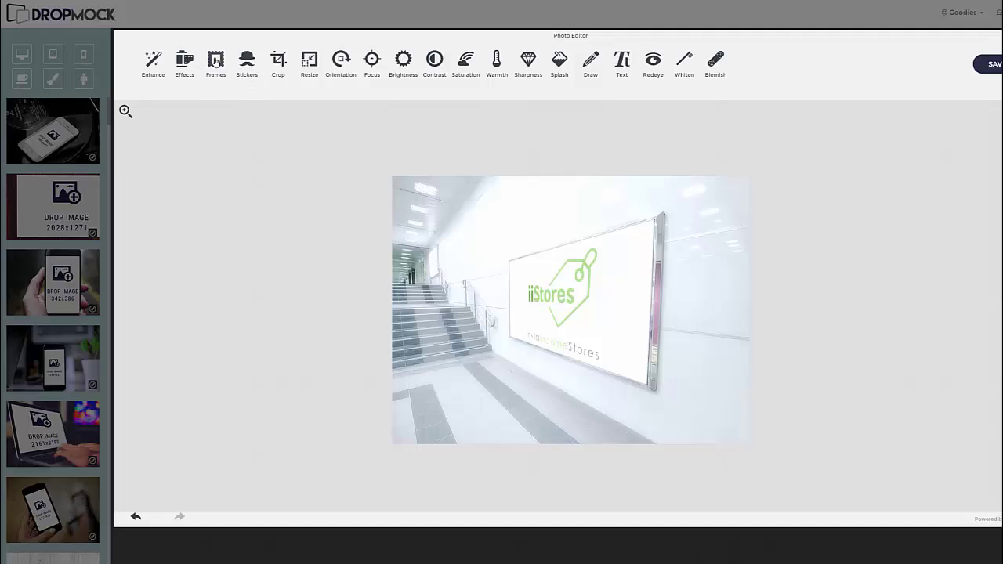
click(215, 62)
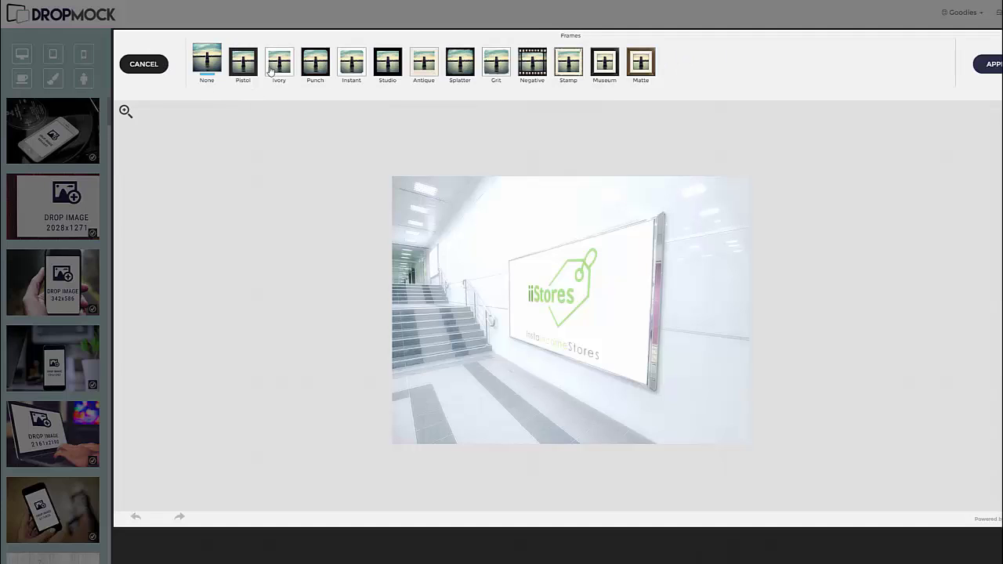
click(240, 72)
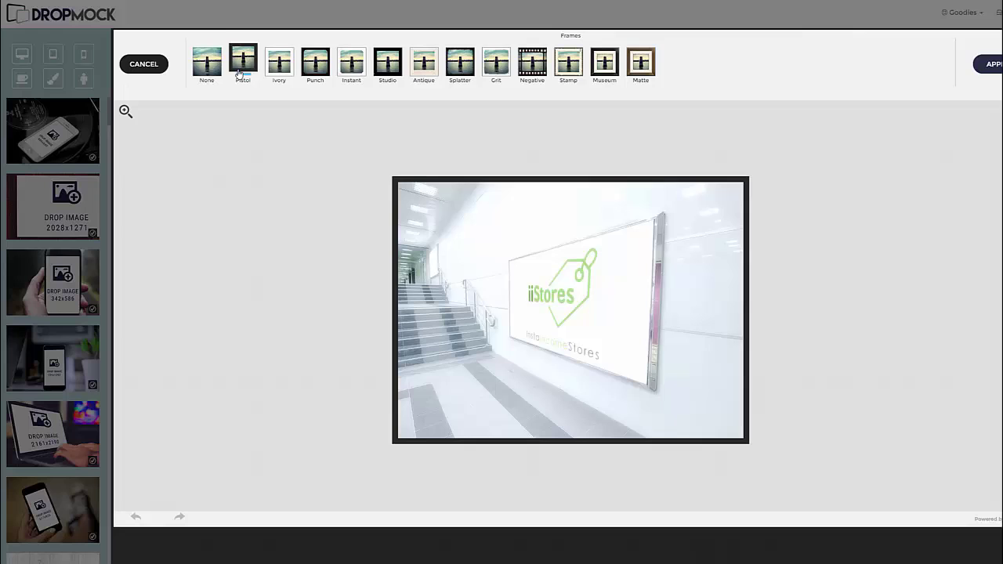
click(148, 65)
click(466, 63)
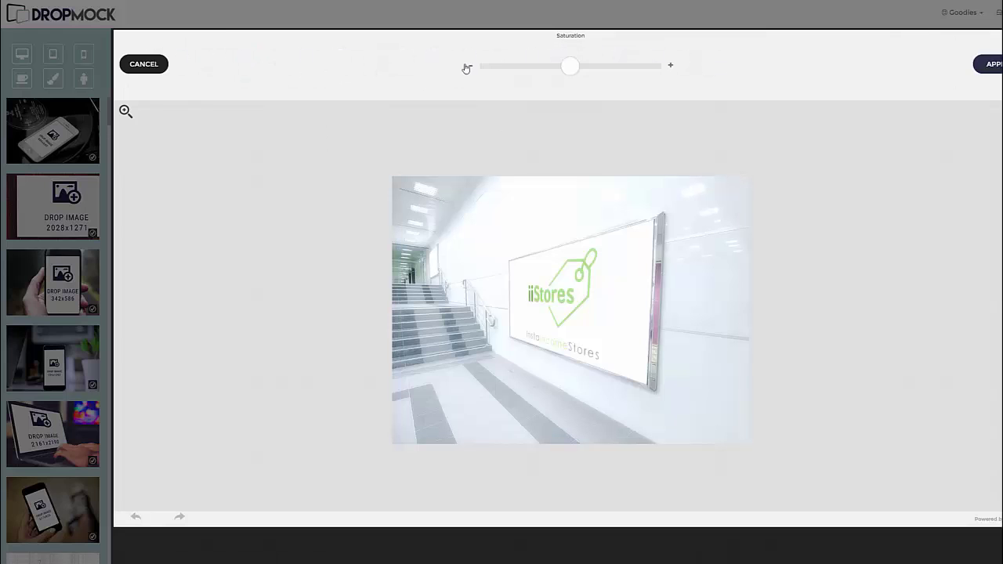
drag(571, 67, 493, 74)
click(144, 63)
click(559, 61)
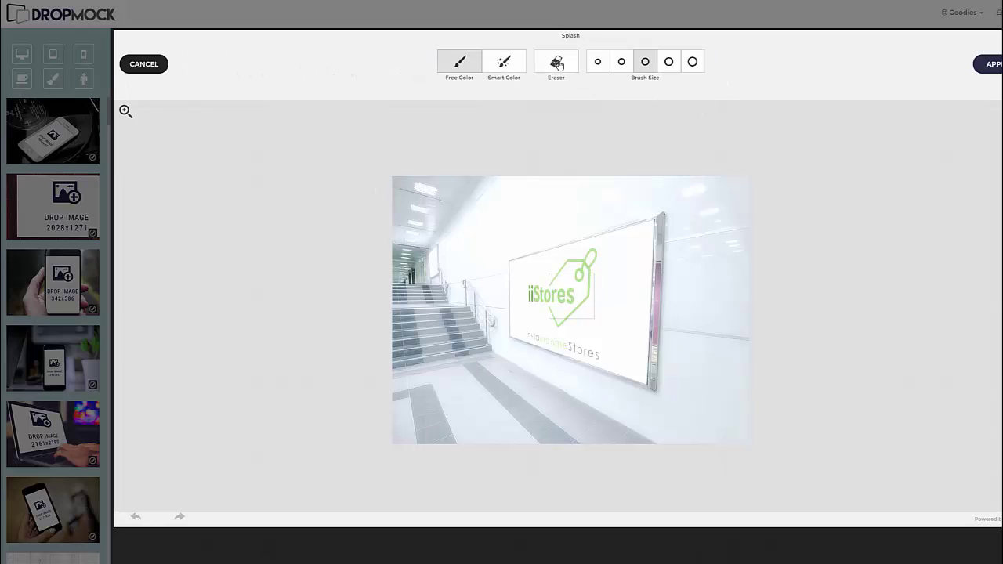
mouse_move(566, 291)
mouse_down()
mouse_move(529, 289)
mouse_move(592, 297)
mouse_move(565, 261)
mouse_move(552, 310)
mouse_move(604, 262)
mouse_move(578, 258)
mouse_move(557, 273)
mouse_move(530, 329)
mouse_move(597, 352)
mouse_up()
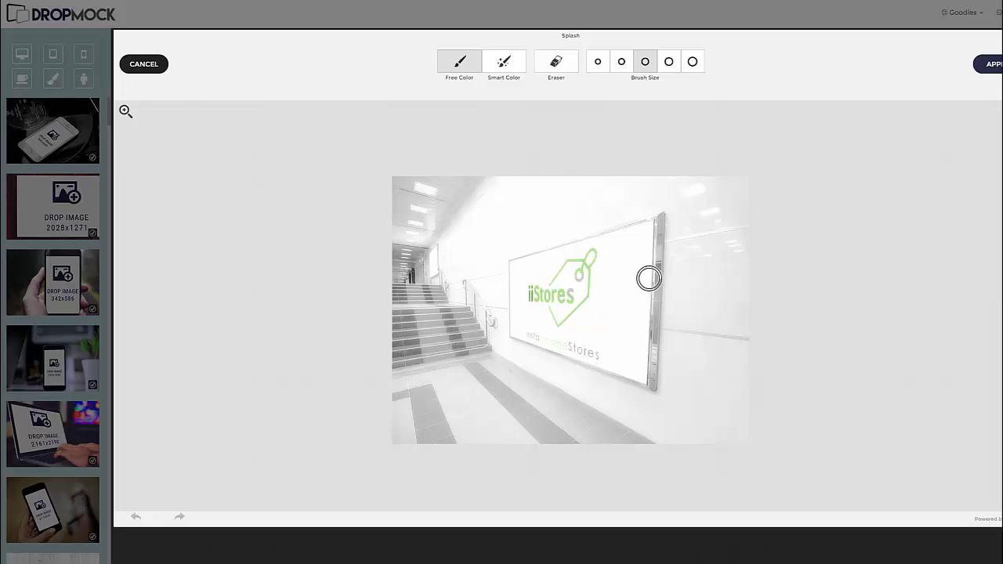
click(143, 63)
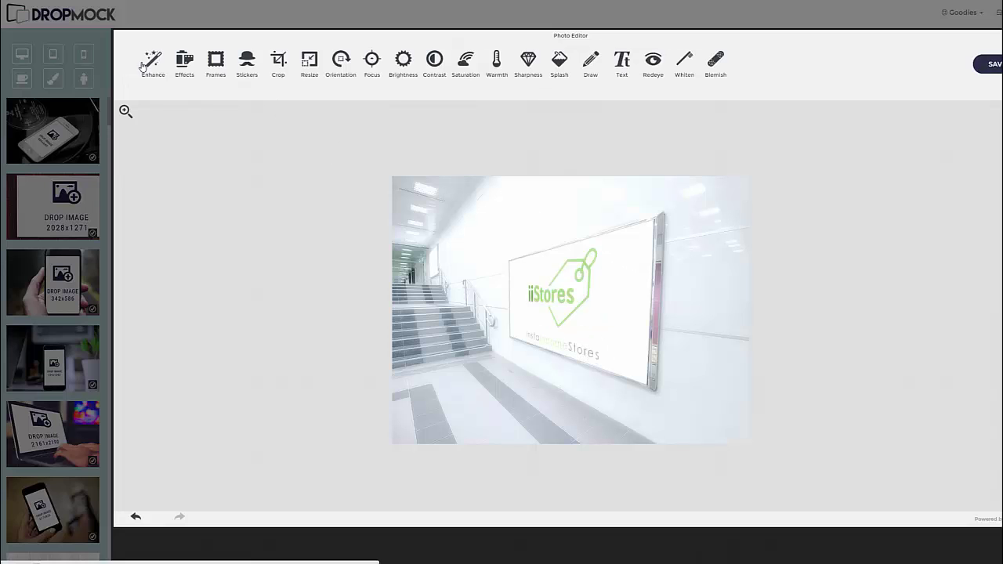
click(497, 60)
drag(577, 70, 660, 72)
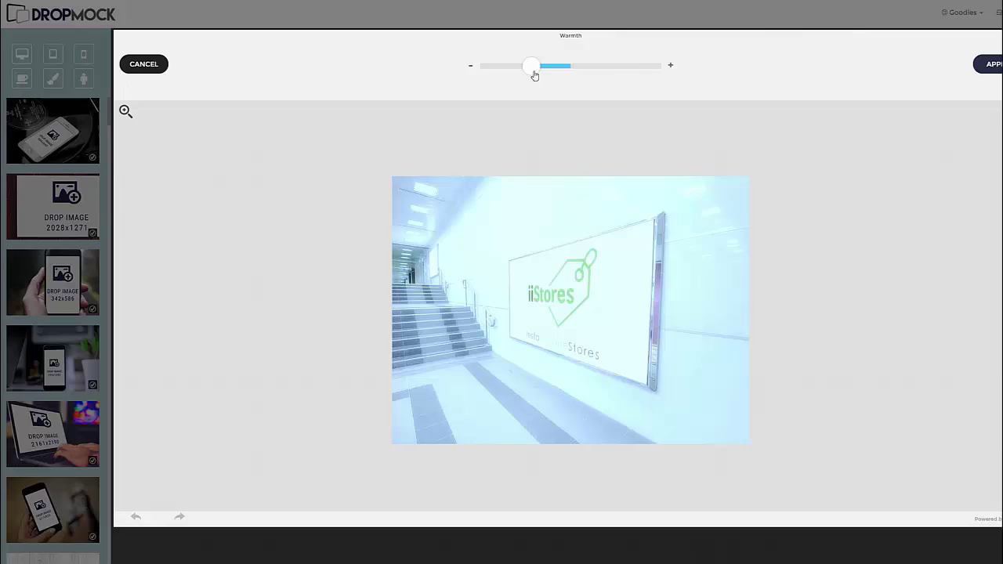
drag(533, 76, 564, 71)
click(141, 66)
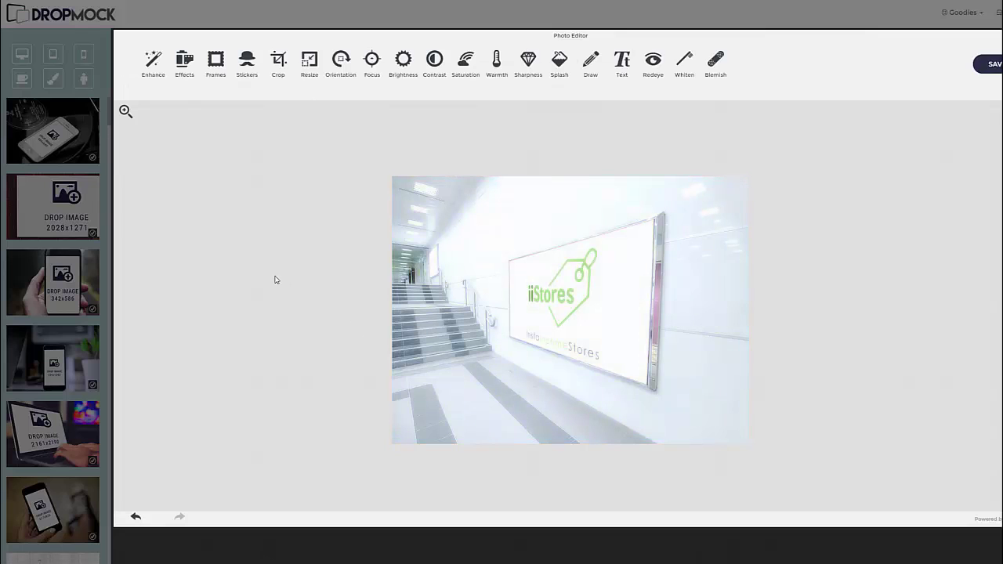
Add a second text box at the image's lower left reading 'May 3rd'.
click(622, 60)
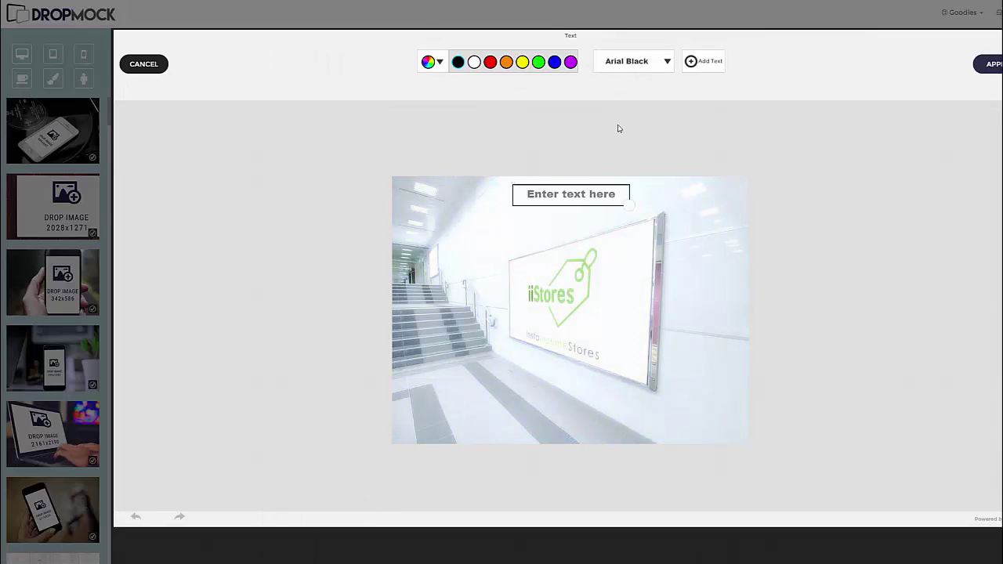
click(416, 398)
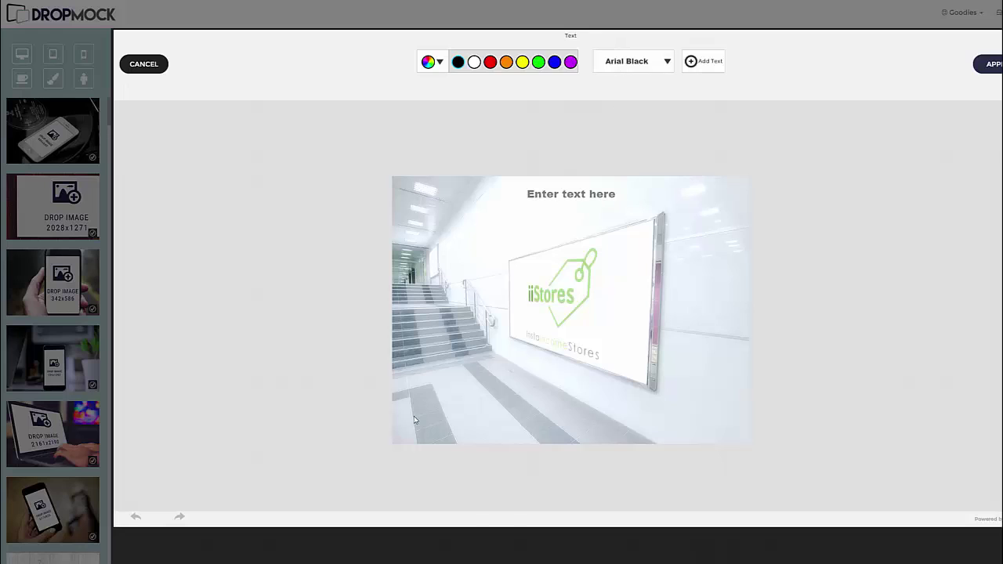
click(691, 61)
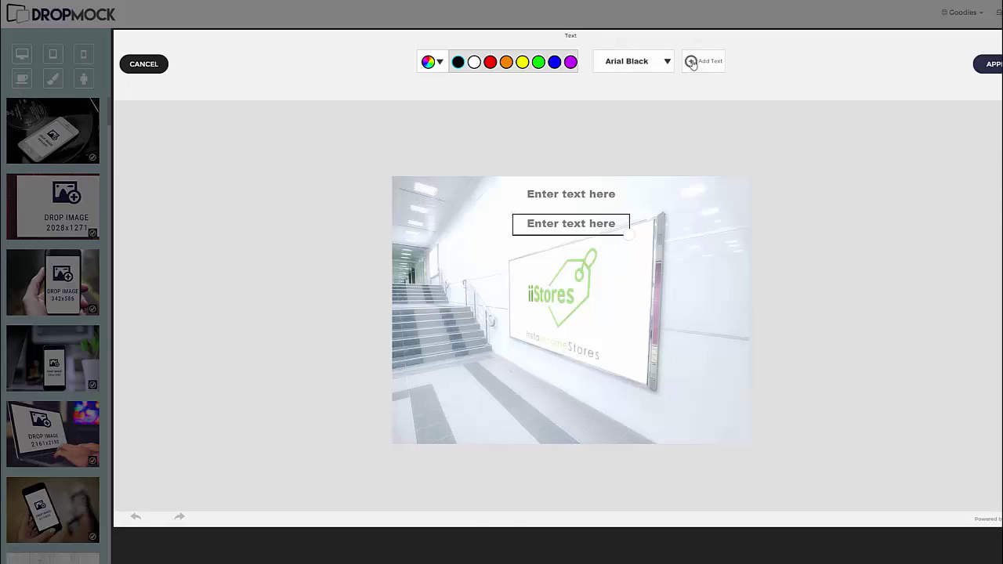
drag(583, 223, 498, 415)
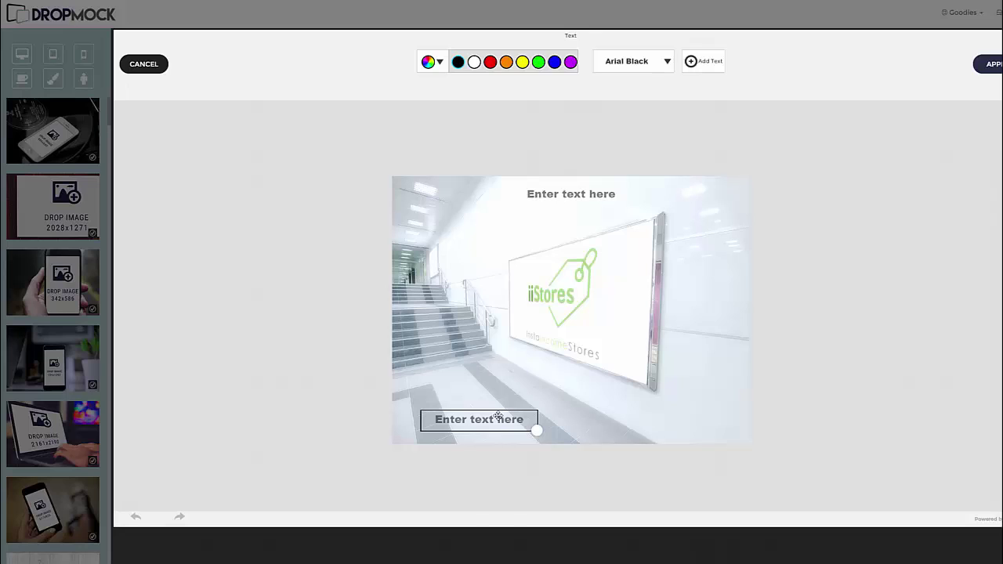
click(445, 420)
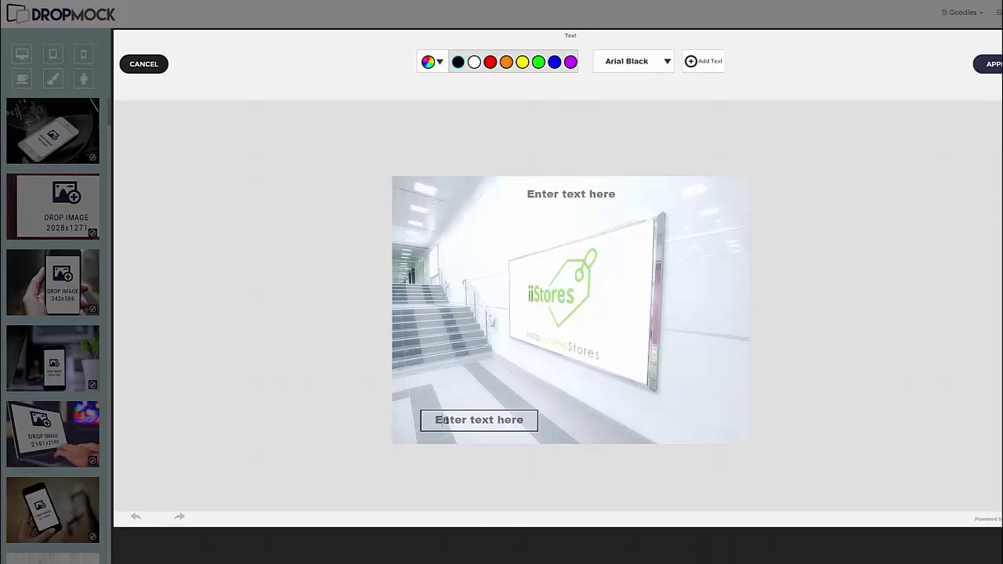
text(Ma)
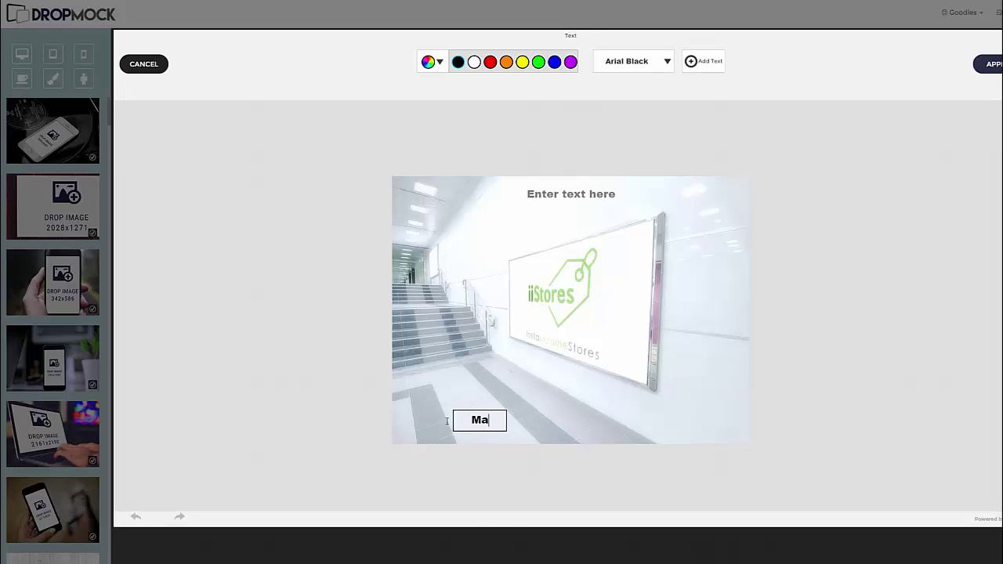
text(y 3rd)
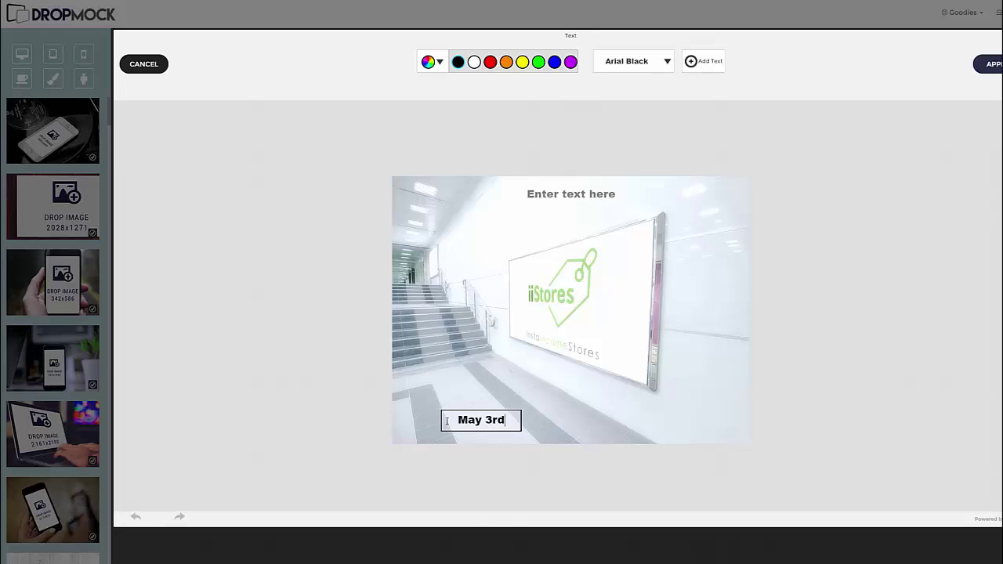
Make the May 3rd caption black and delete the leftover 'Enter text here' placeholder.
click(428, 61)
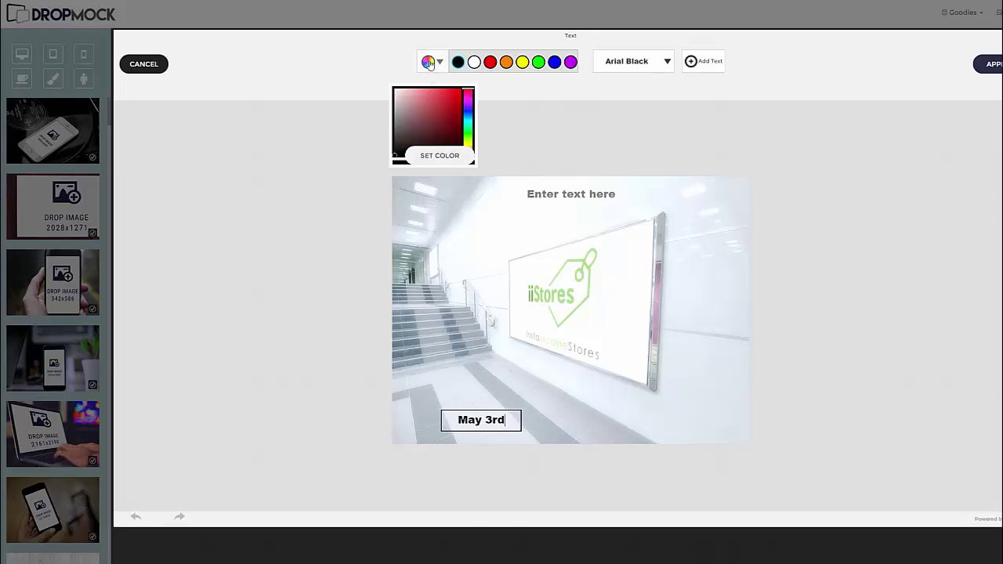
click(430, 157)
click(538, 63)
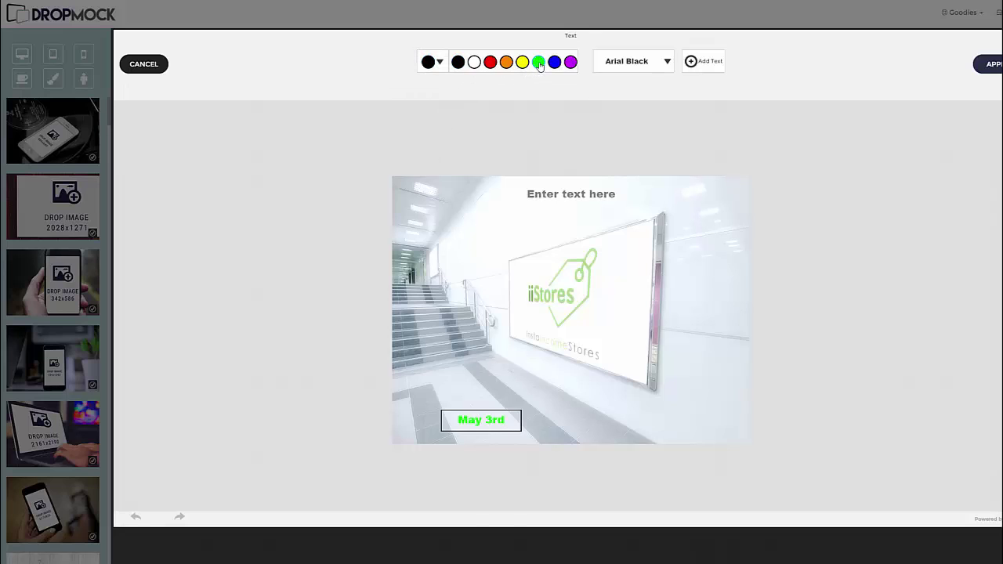
click(506, 61)
click(458, 63)
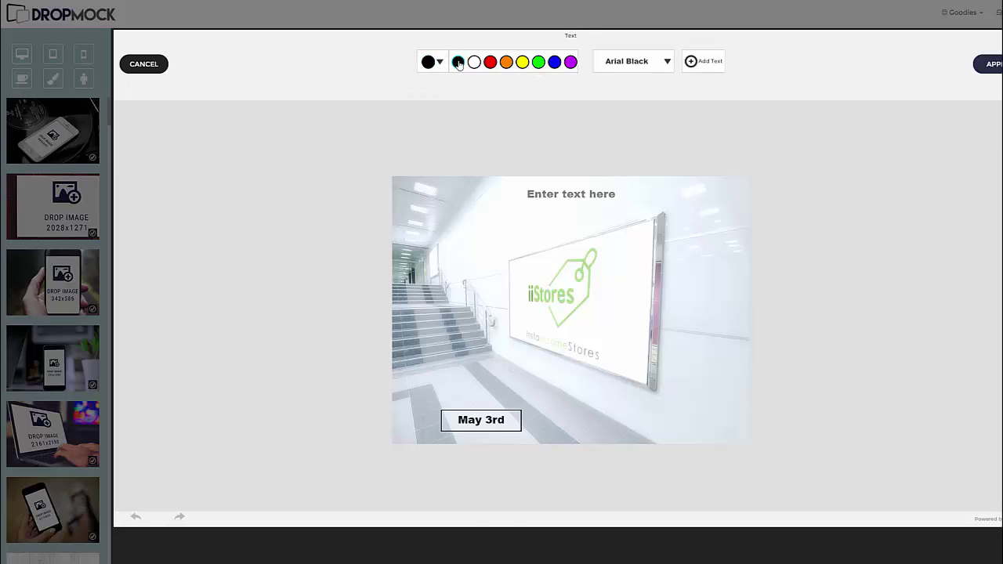
click(568, 194)
key(Delete)
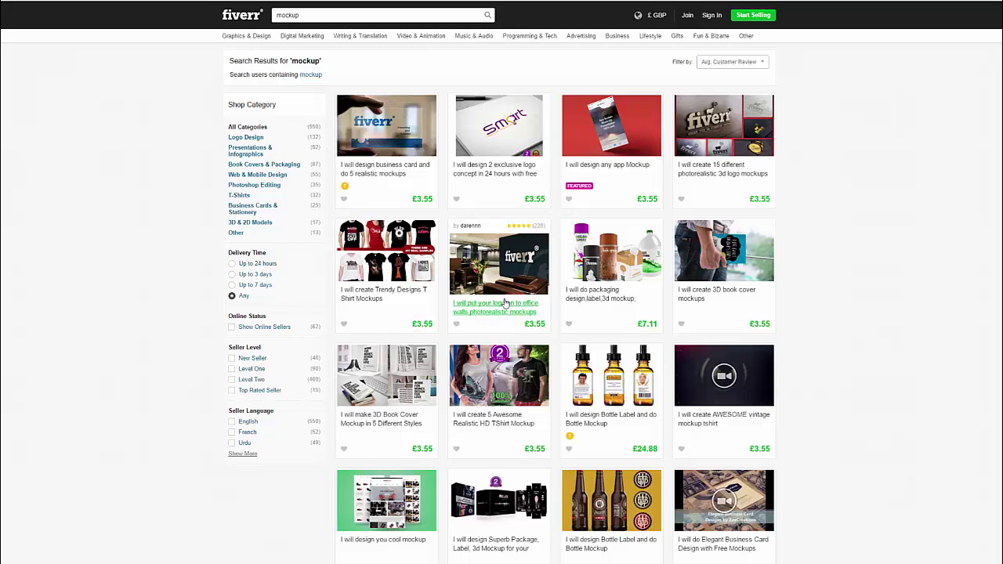
Open the 'I will put your logo on to office walls photorealistic mockups' gig.
click(466, 278)
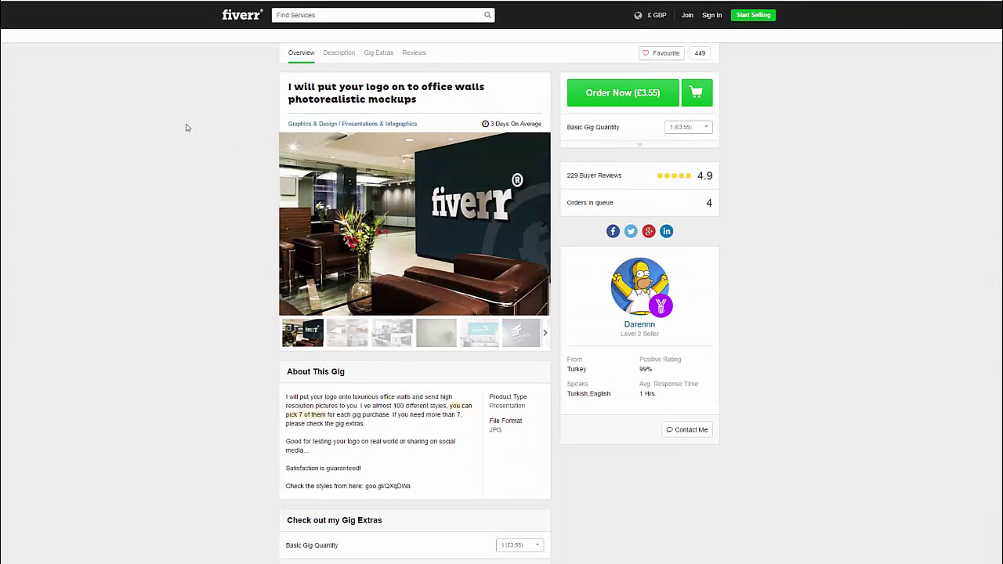
Scroll down the office-wall mockup gig page to its Gig Extras list.
scroll(228, 154, down, 2)
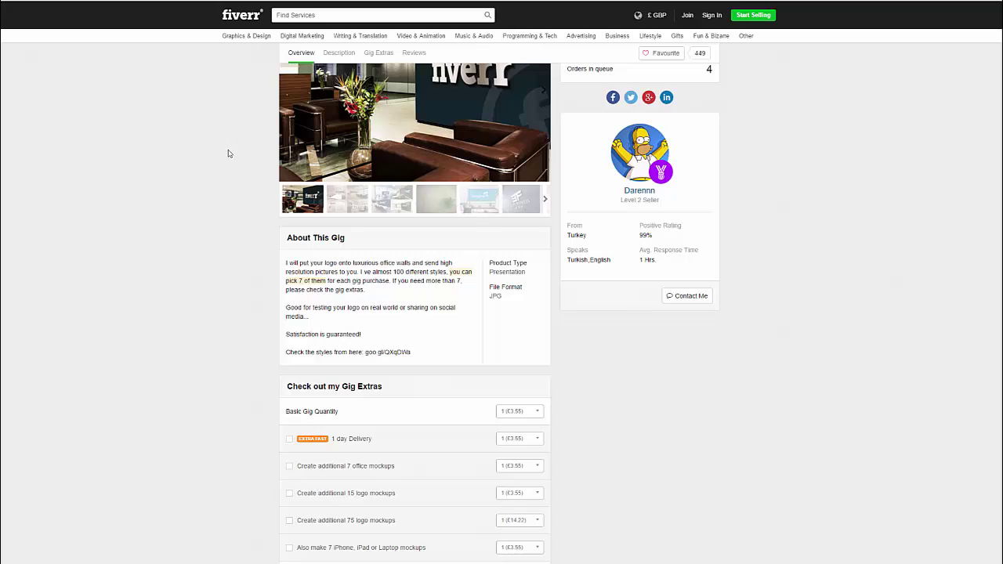
scroll(228, 157, up, 2)
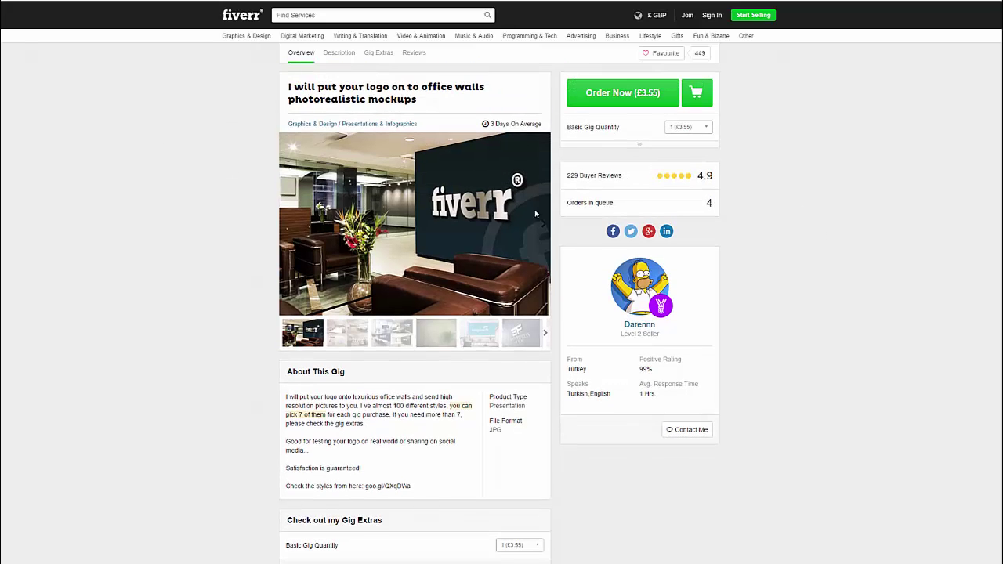
scroll(443, 221, down, 1)
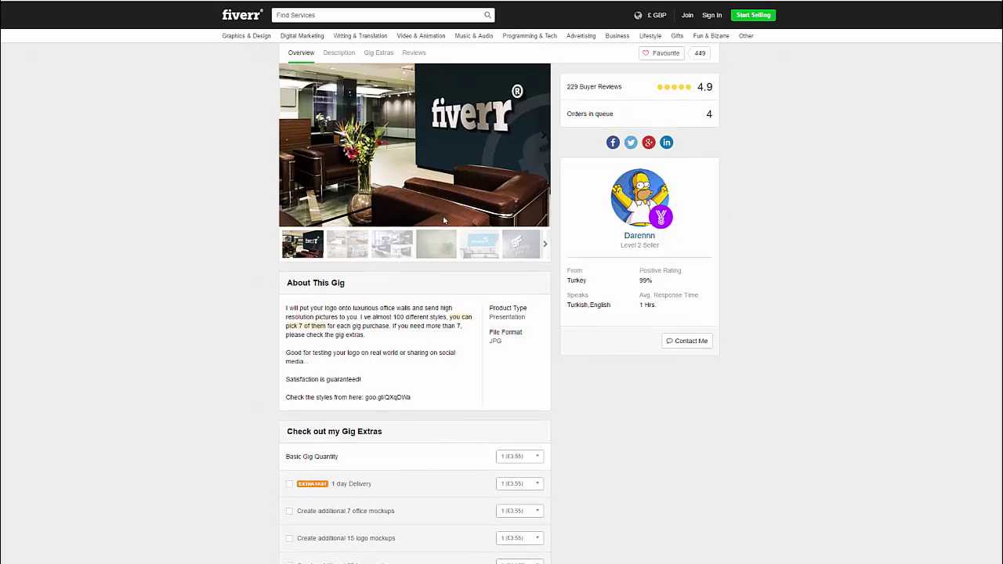
scroll(443, 221, down, 2)
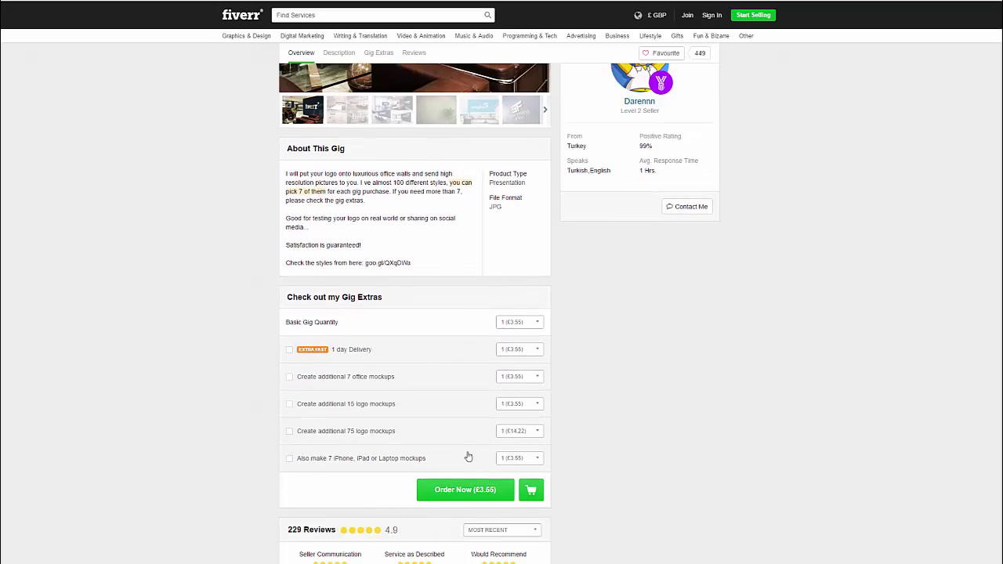